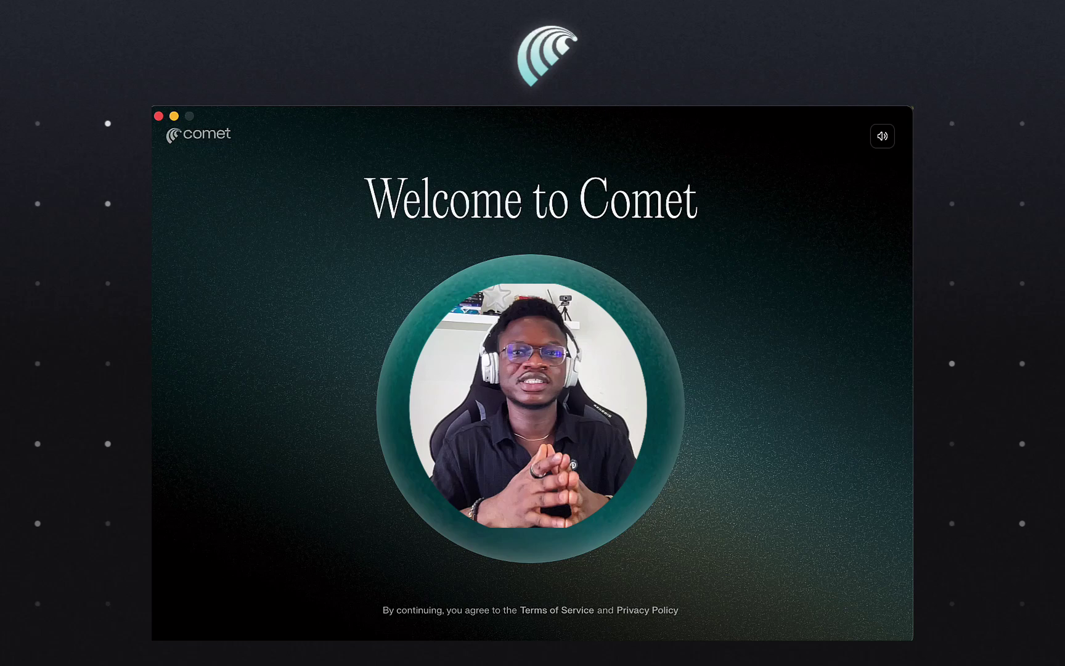
Finish Comet onboarding by importing the Chrome - DSP browser profile
click(543, 411)
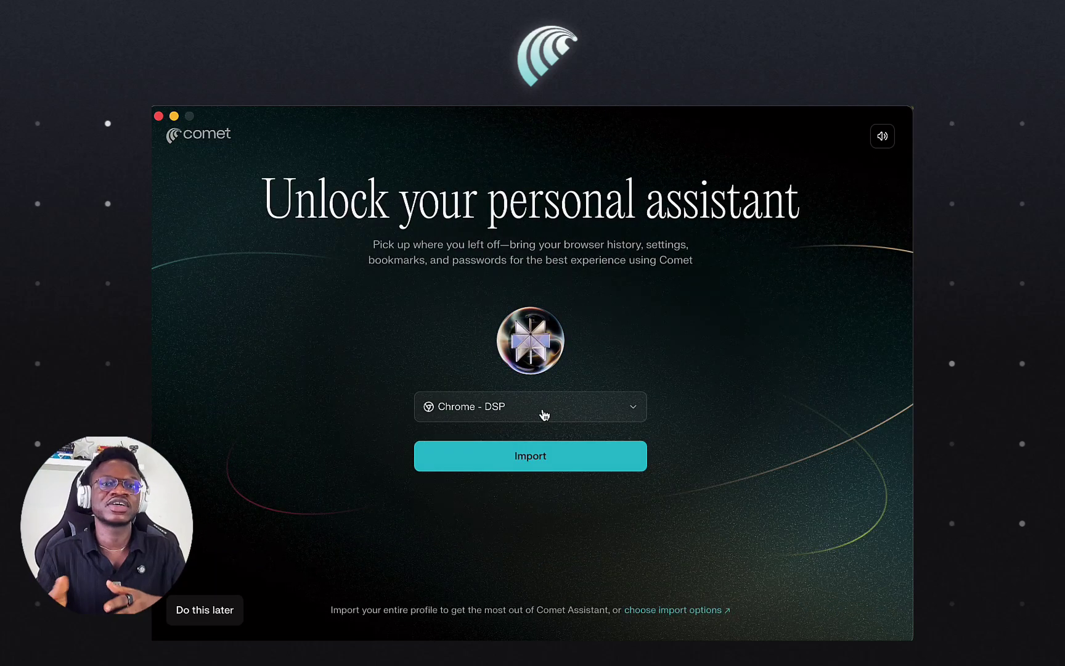
click(544, 413)
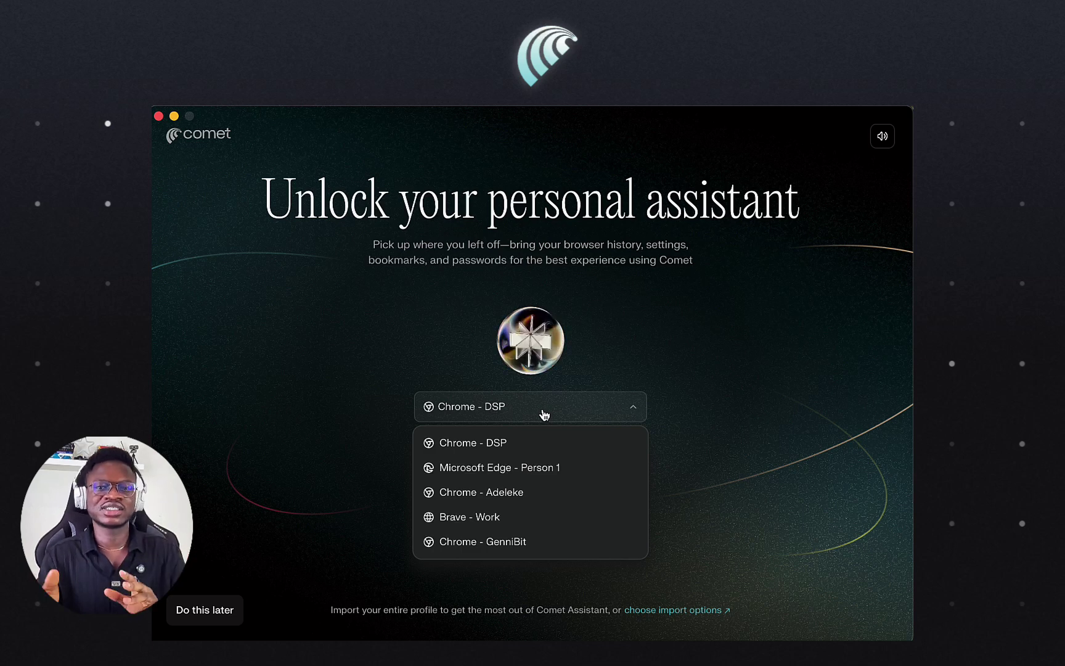
click(545, 414)
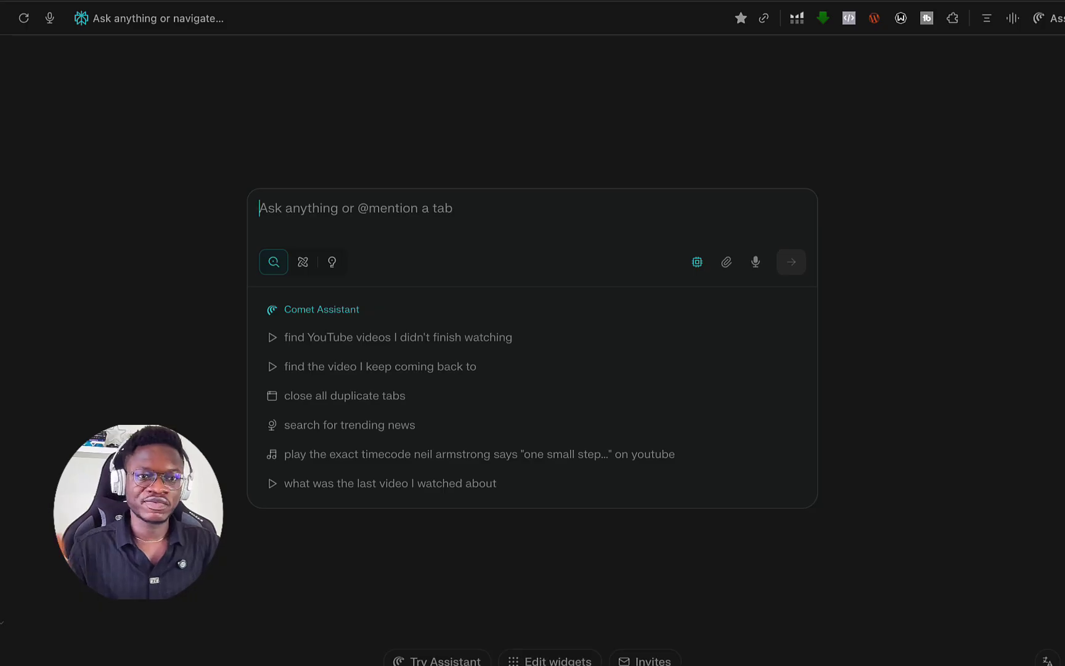
Ask for a cited ranking of the world's top 10 most valuable companies, then open a new tab
text(The top 10 most valuable companies in the world)
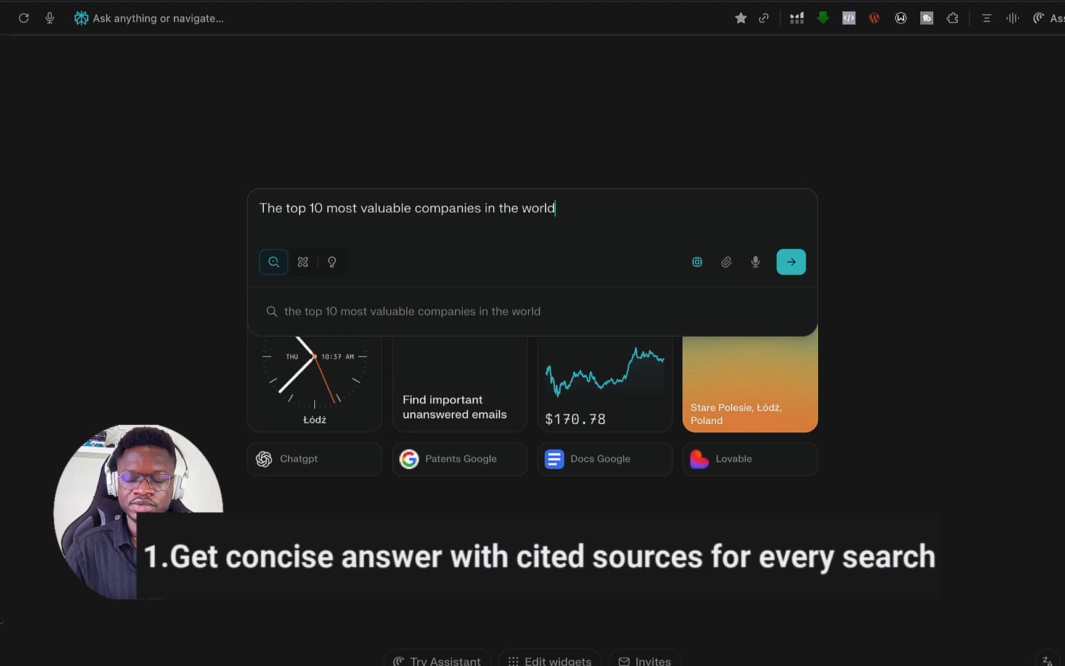
key(Return)
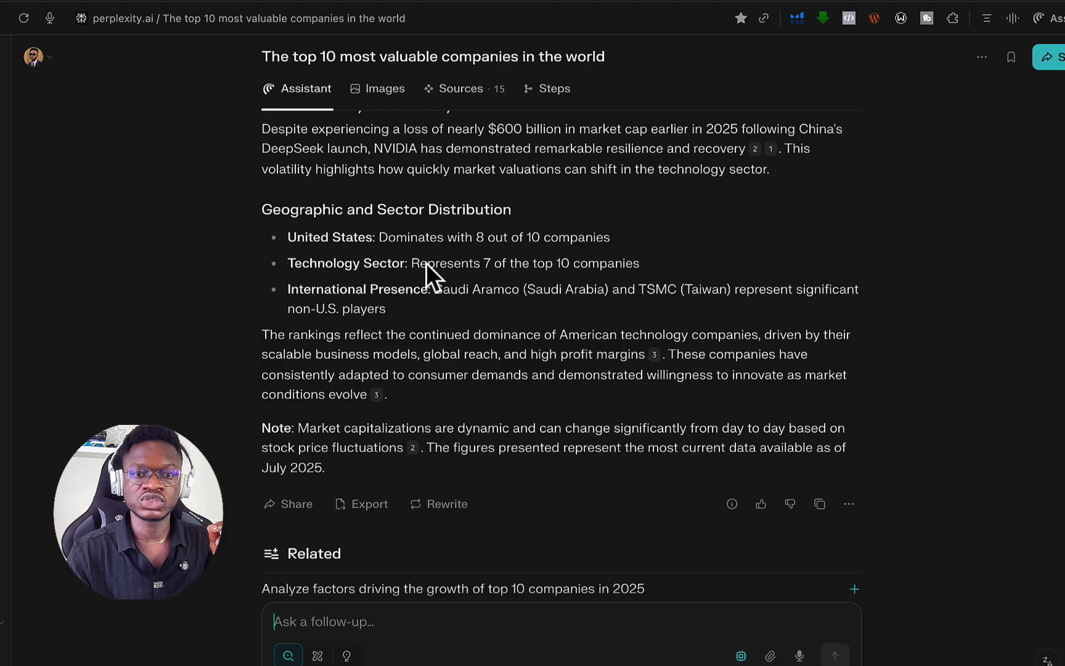
scroll(490, 219, up, 20)
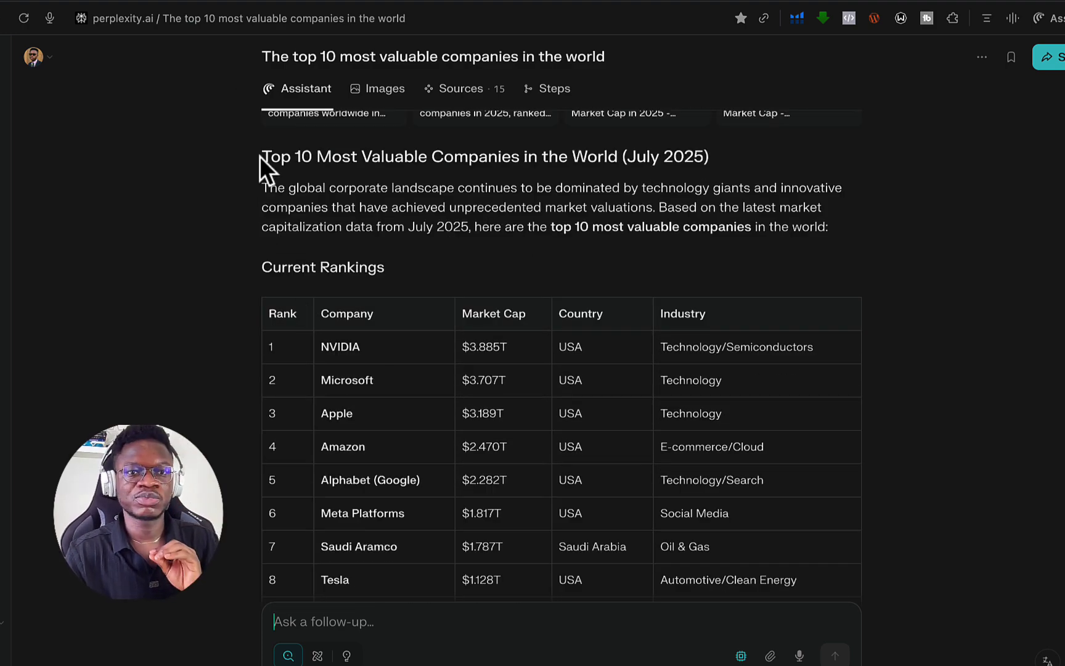
key(ctrl+t)
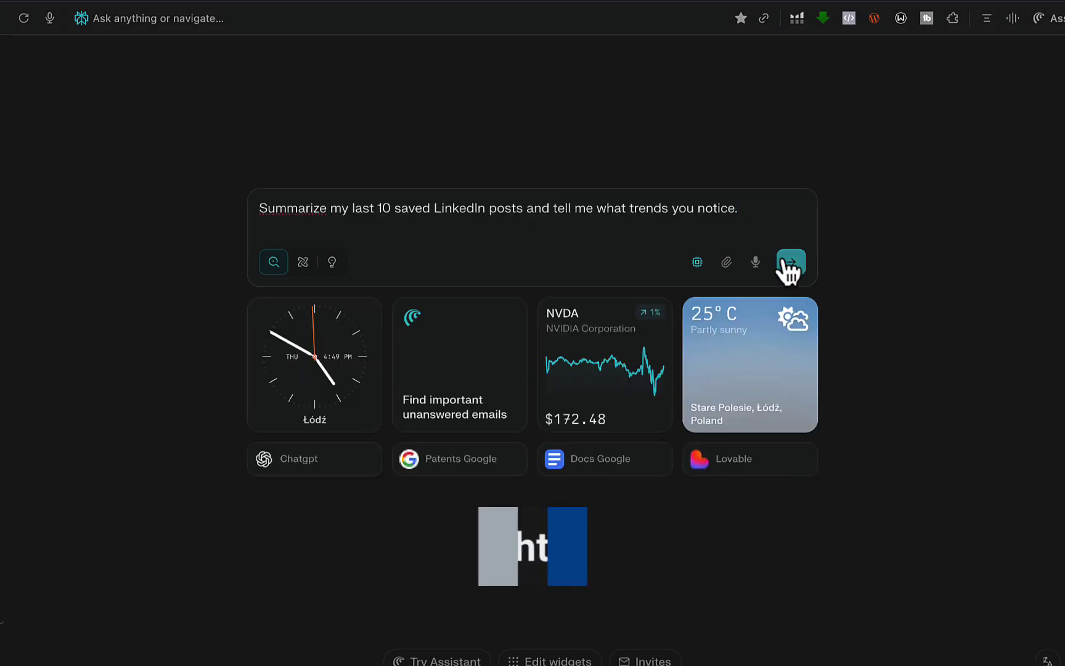
click(785, 266)
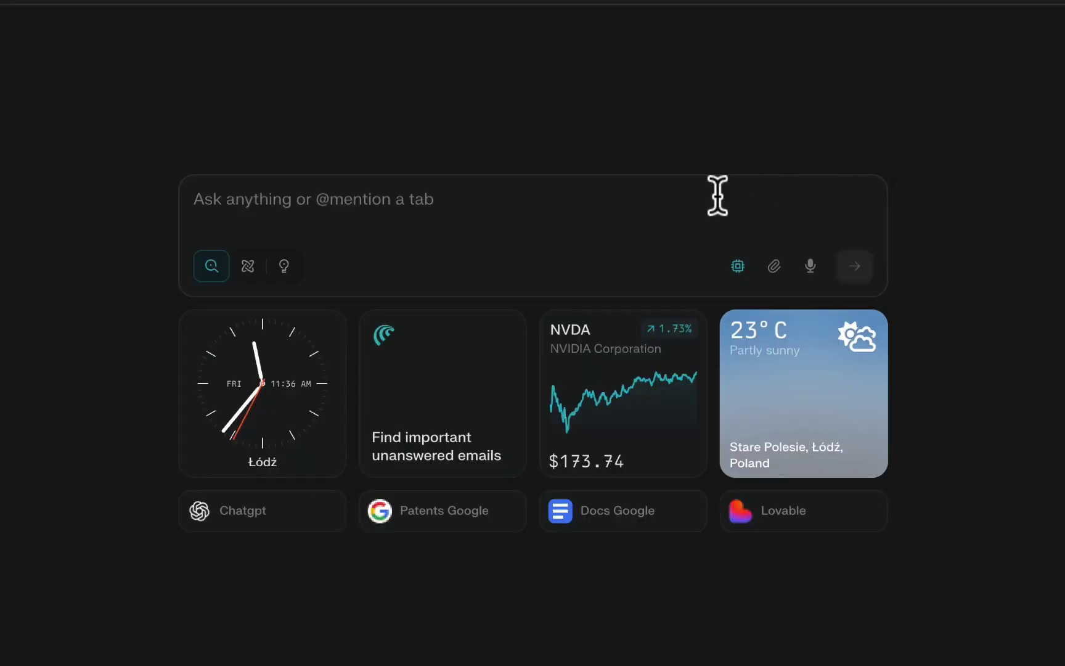
Have the assistant classify unread LinkedIn inbox messages as salesy outreach or genuine connections
click(596, 203)
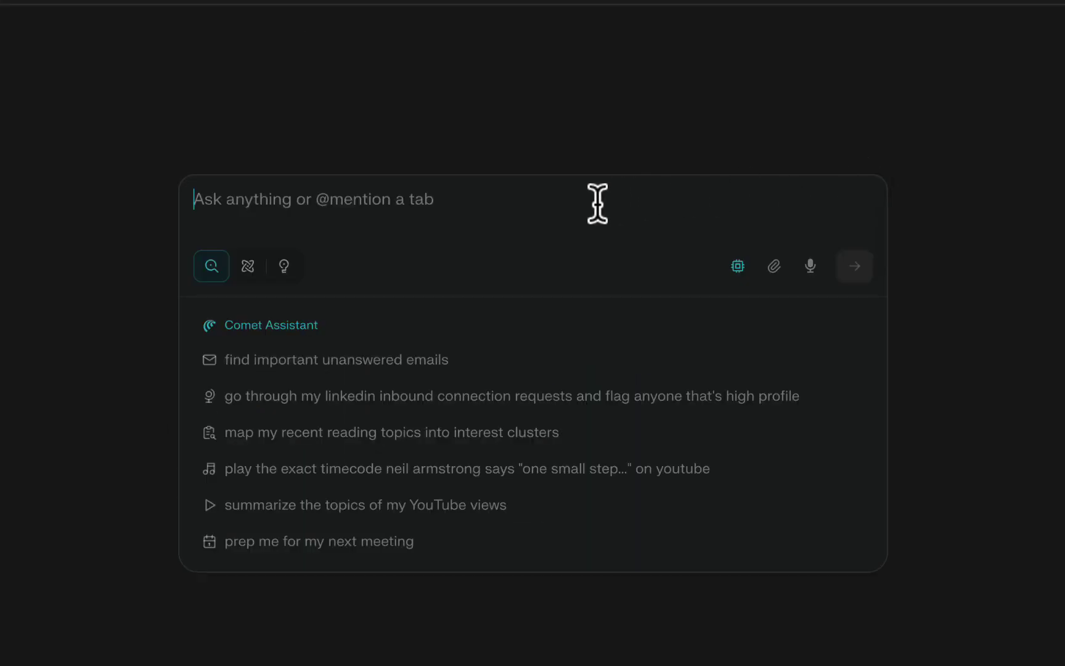
text(i want you to check my unread Linkedin inbox and classify salesy outreach and genuine connections messages)
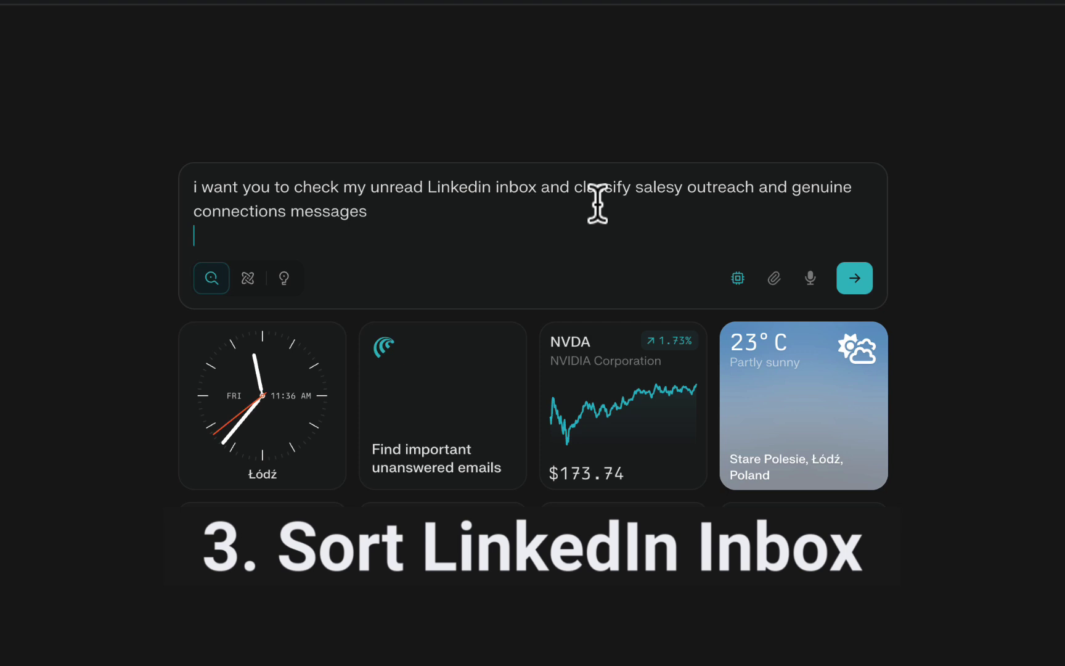
key(BackSpace)
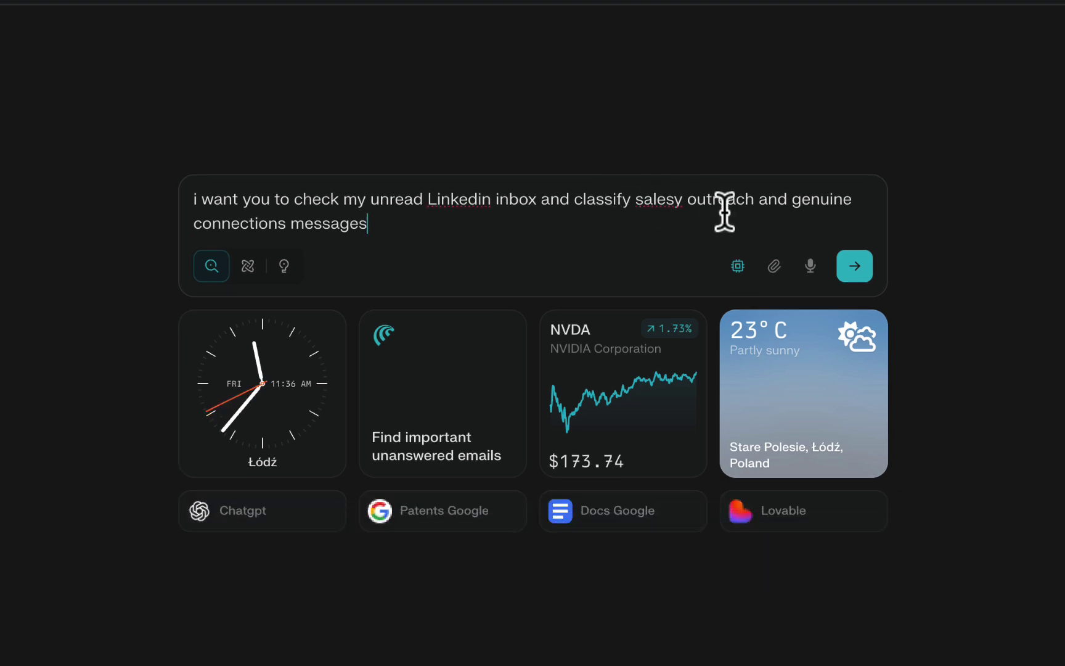
click(851, 260)
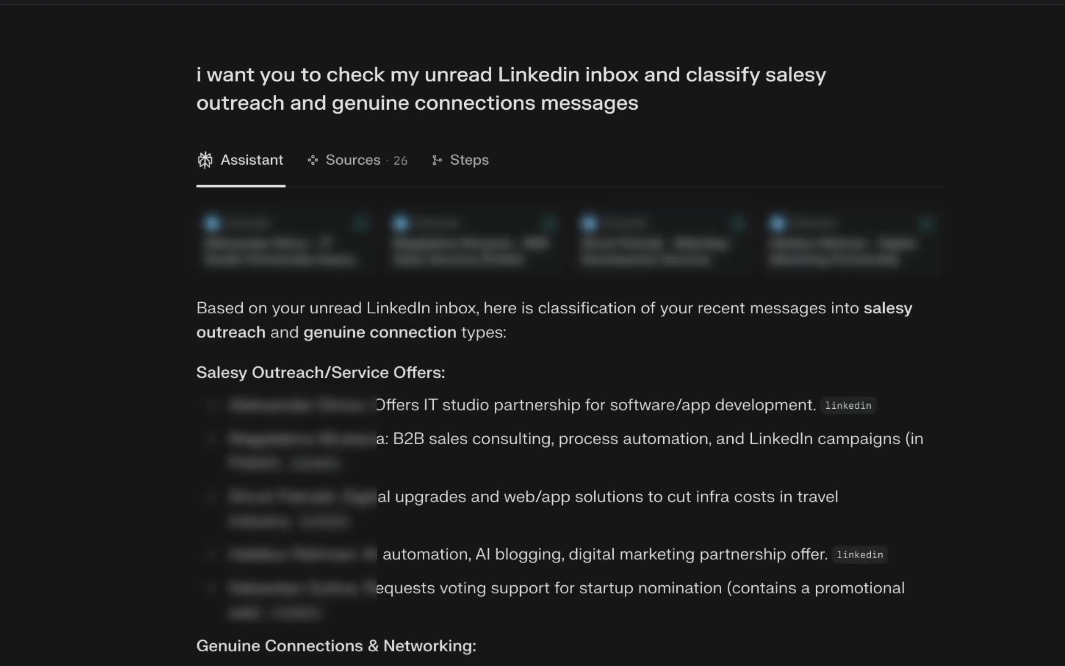
scroll(561, 370, down, 5)
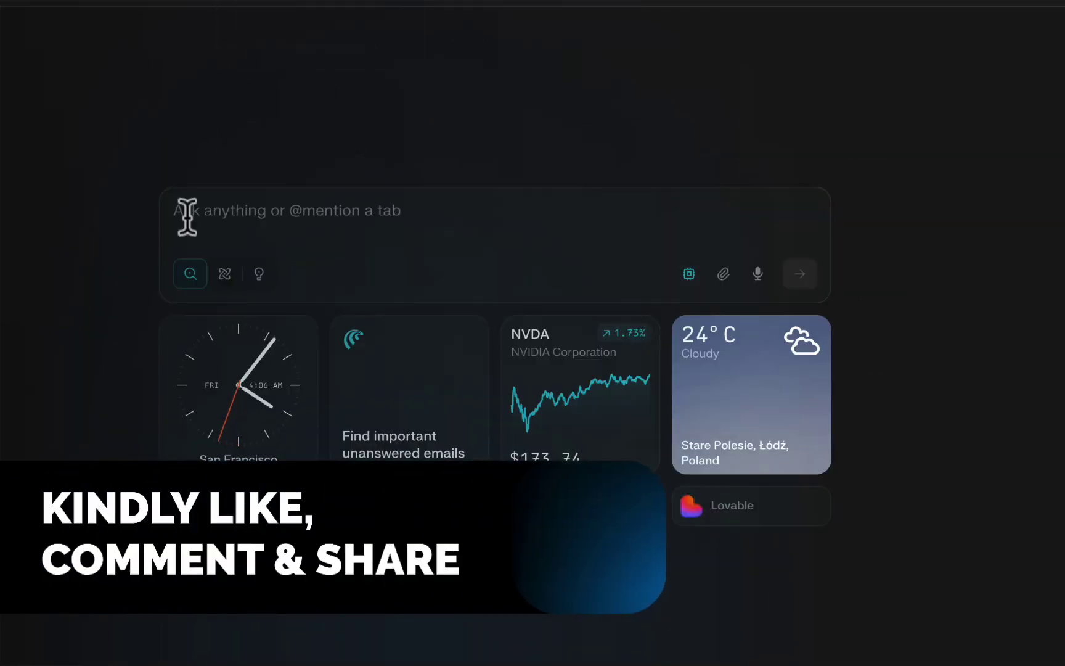
Ask the assistant for a detailed summary of both open 'Perplexity's Comet: Initial Notes' tabs
click(187, 217)
text(Provide a detailed summary of the two open tabs 'Perplexity's Comet: Initial Notes' of Stephanie’s Weekly AI Bites Newsletter)
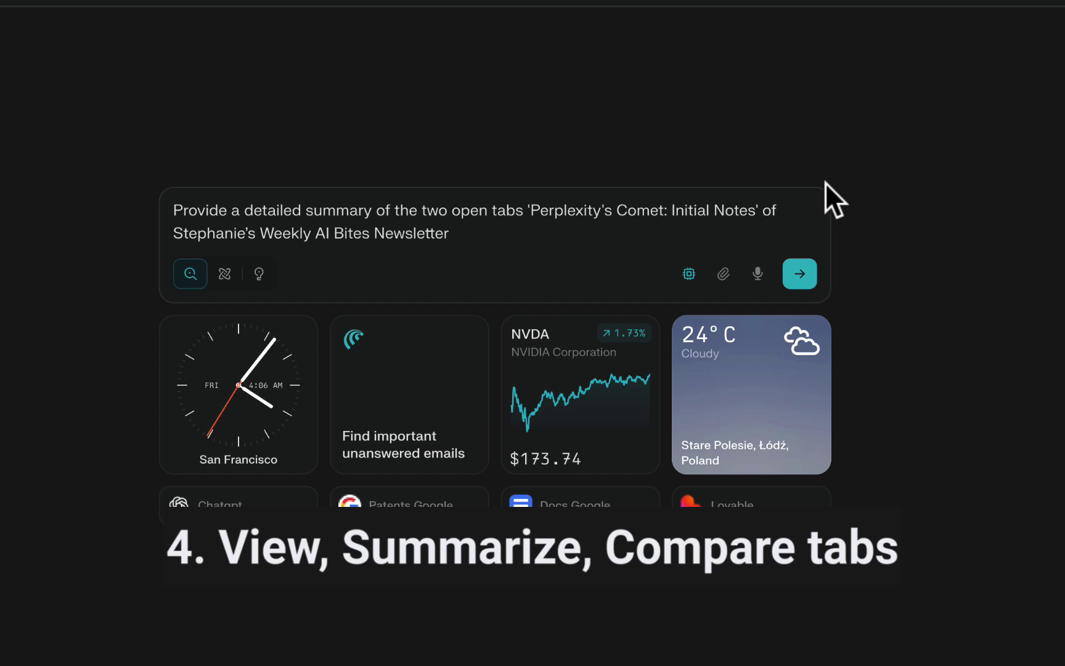
click(800, 274)
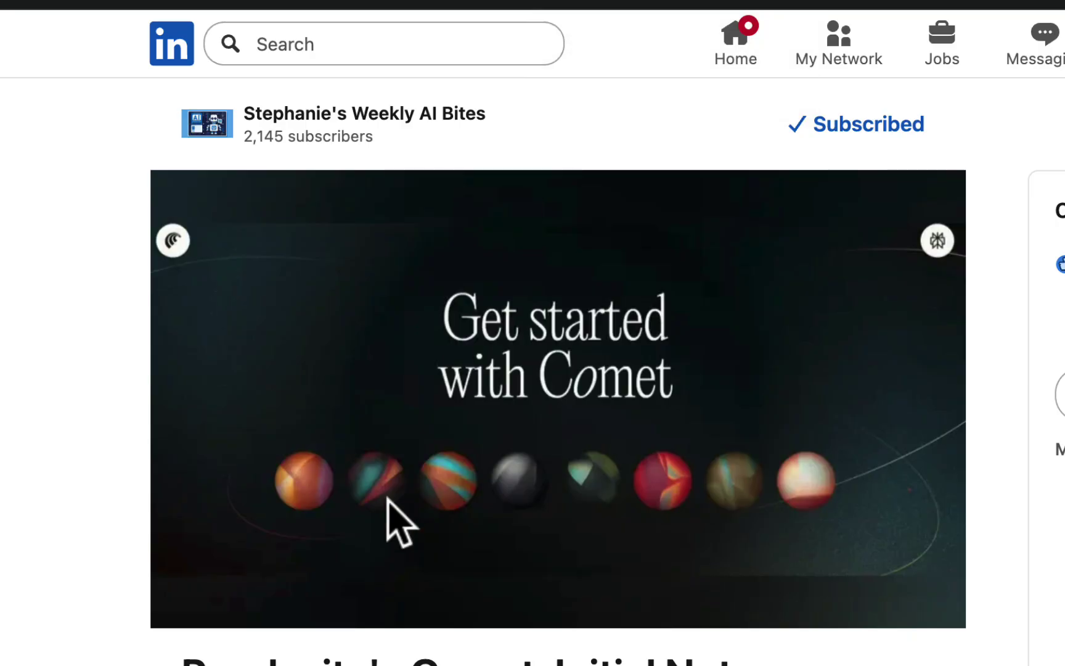
scroll(387, 500, down, 10)
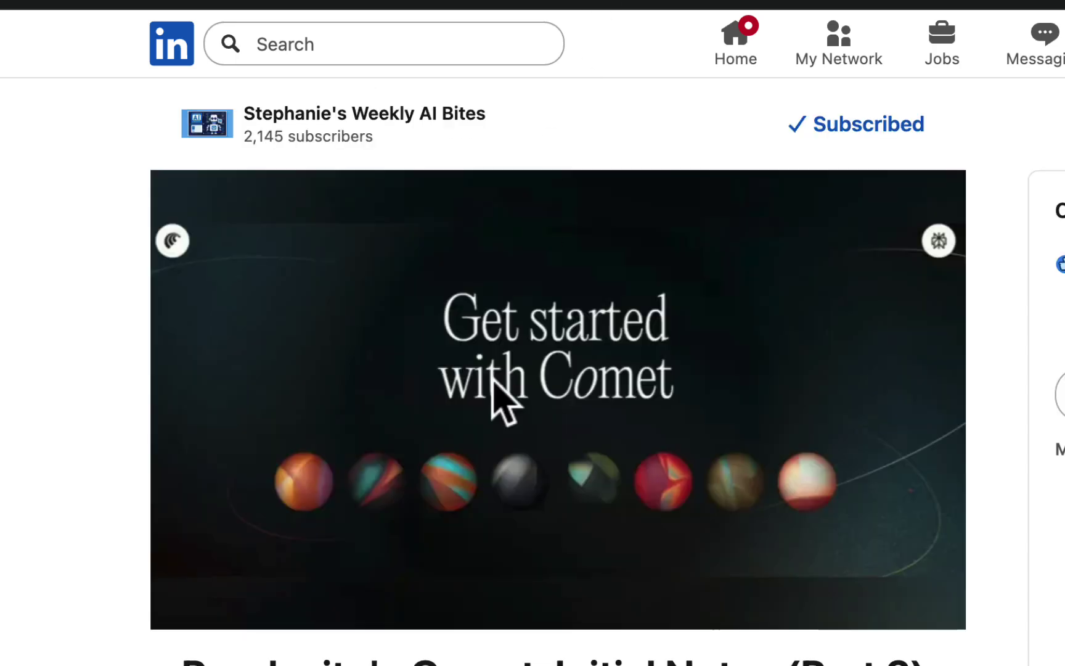
scroll(494, 399, down, 10)
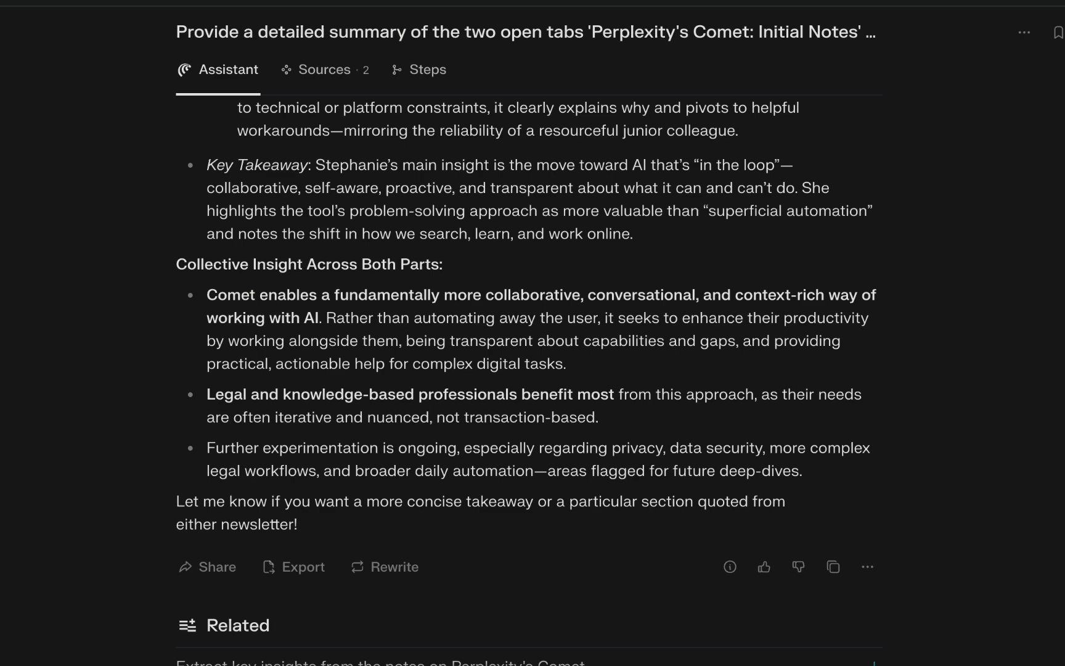
Open the assistant side panel next to the 'Pledgers' Share & Connect event in Riga' article
click(789, 1)
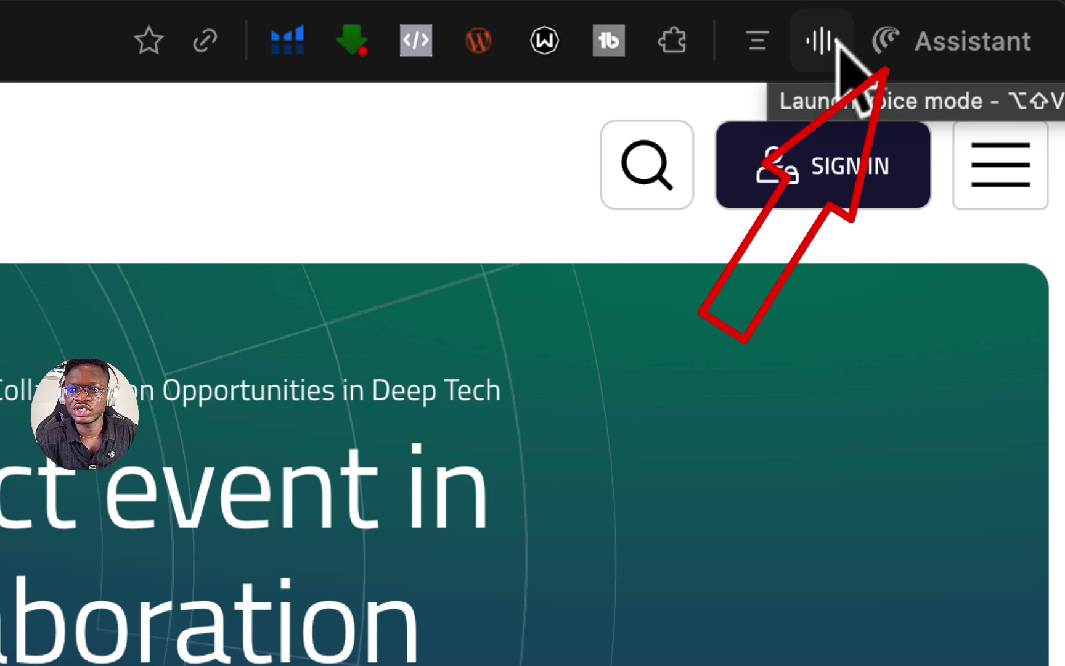
click(887, 38)
click(892, 40)
click(923, 44)
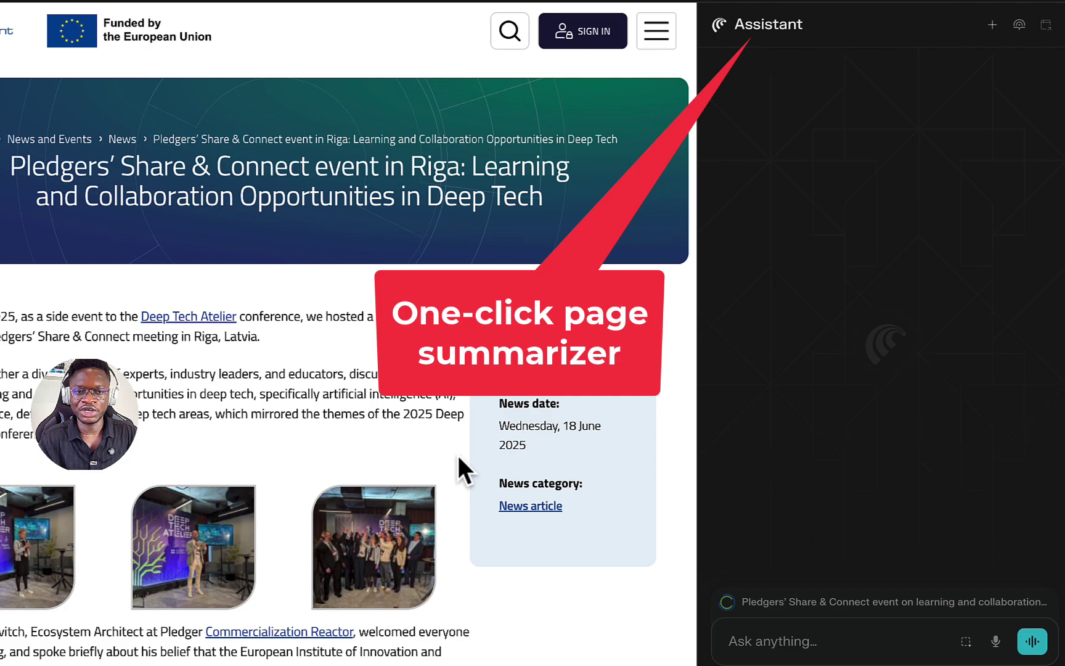
Get an assistant summary of the Riga event page and highlight its GenniBit presenter bullet
click(773, 528)
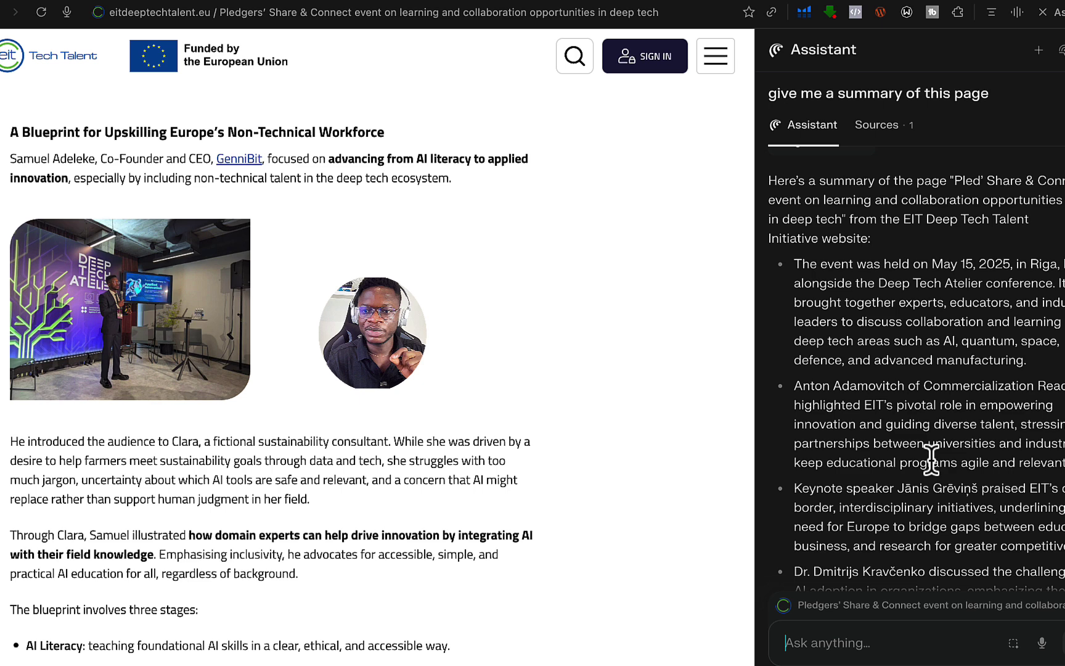
scroll(930, 456, down, 5)
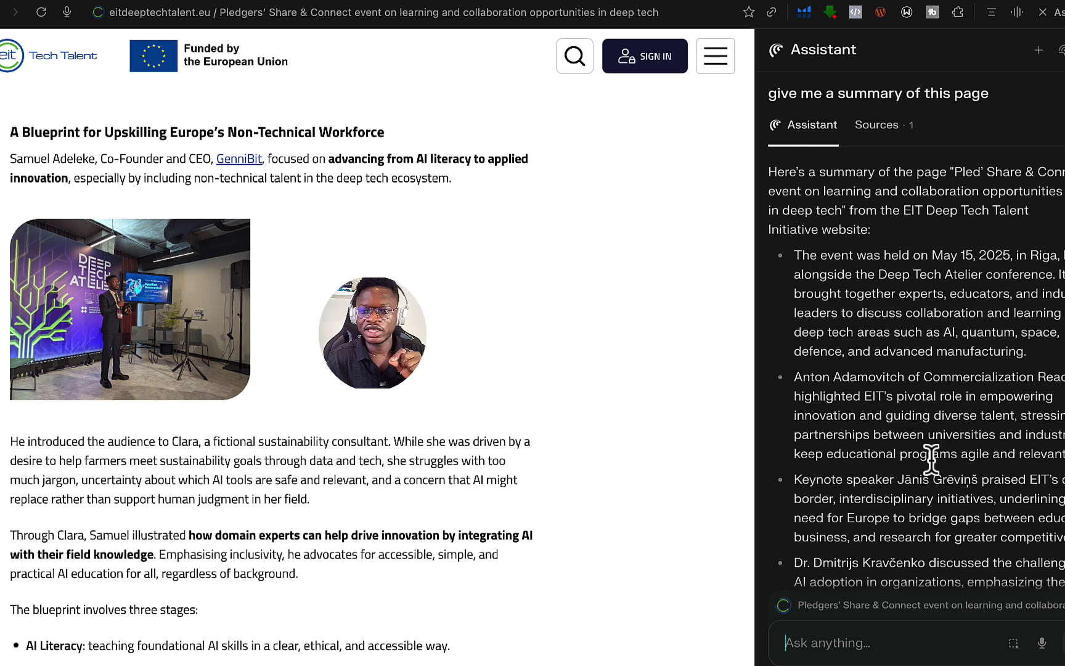
scroll(950, 487, down, 2)
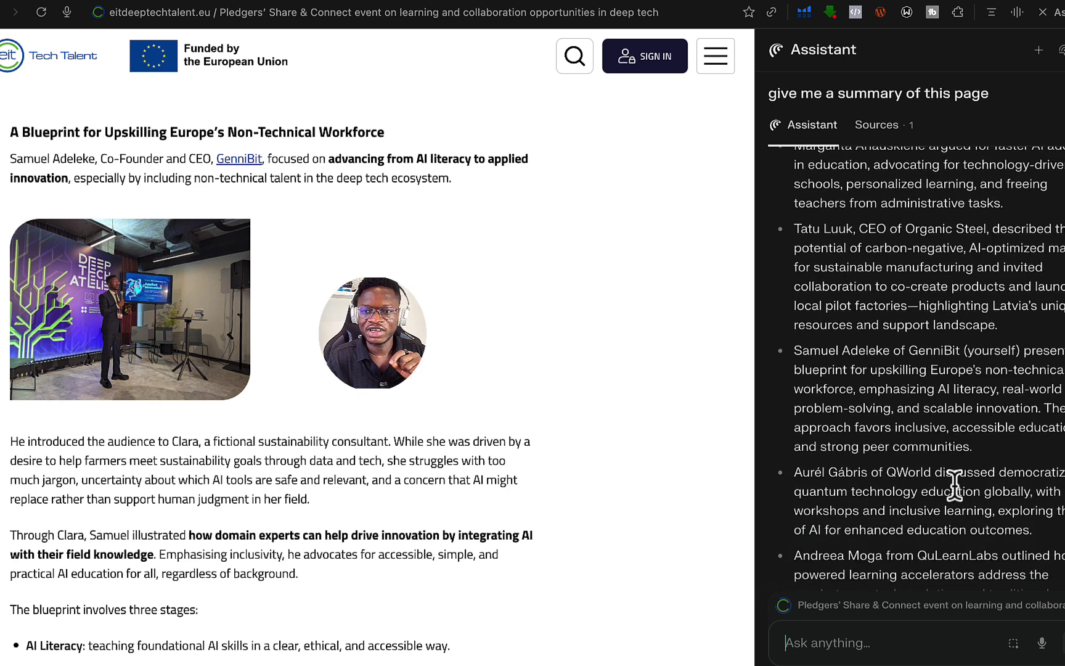
drag(983, 456, 792, 347)
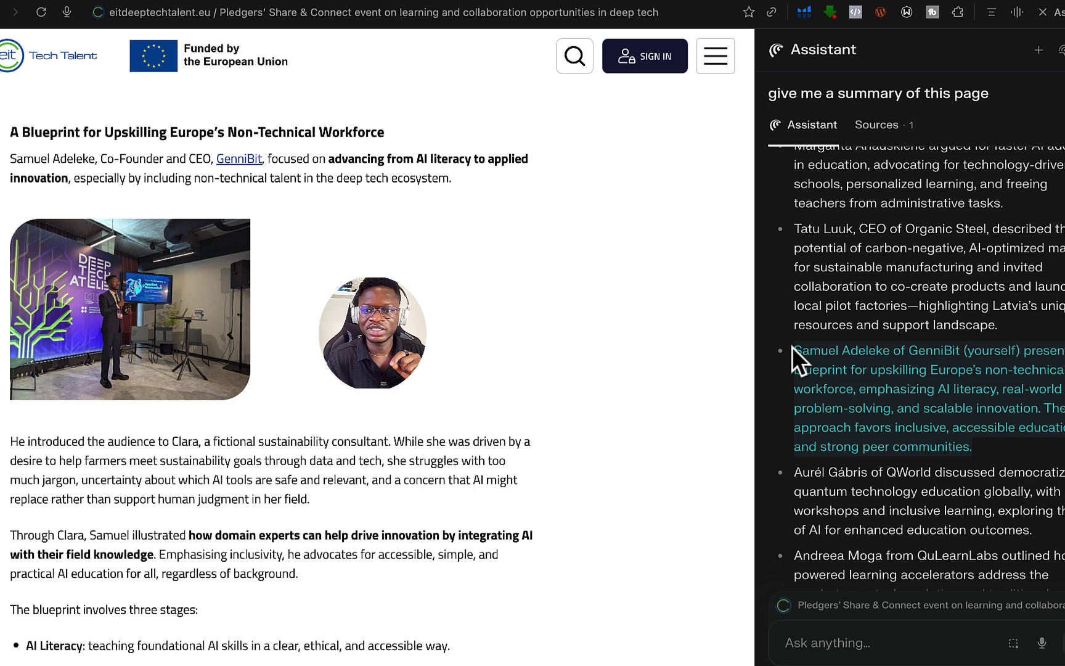
click(940, 383)
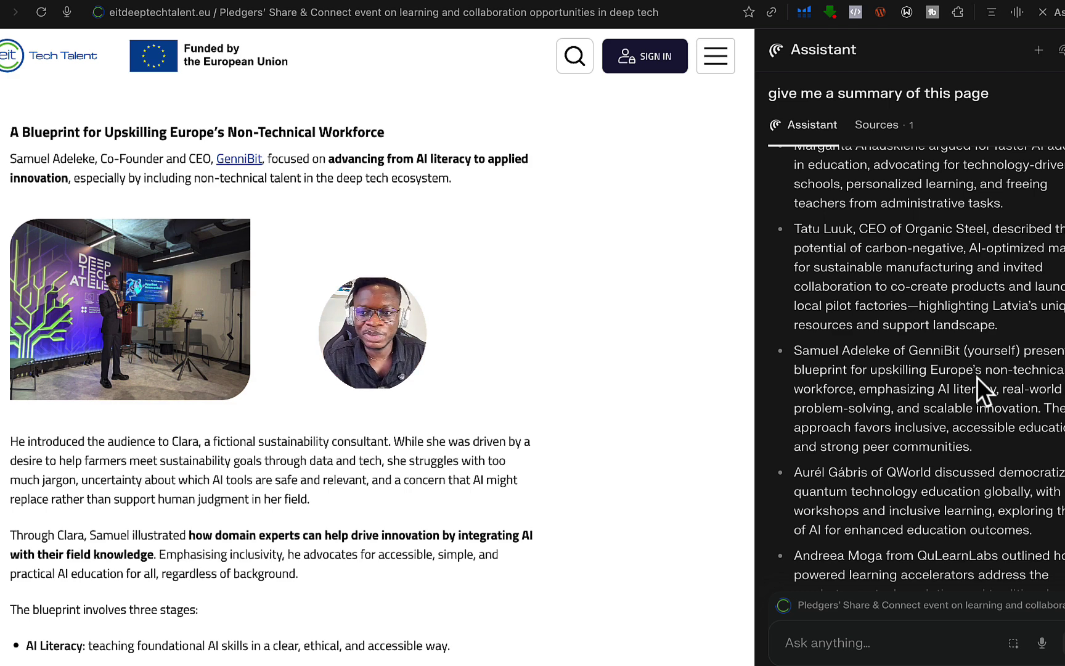
drag(990, 451, 903, 351)
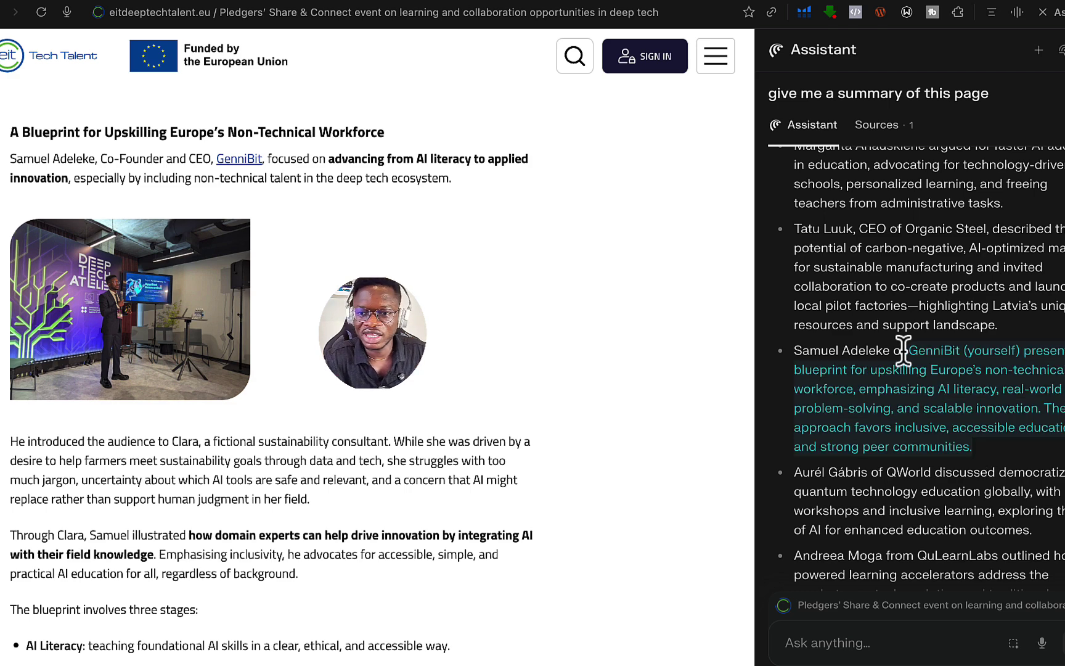
click(930, 402)
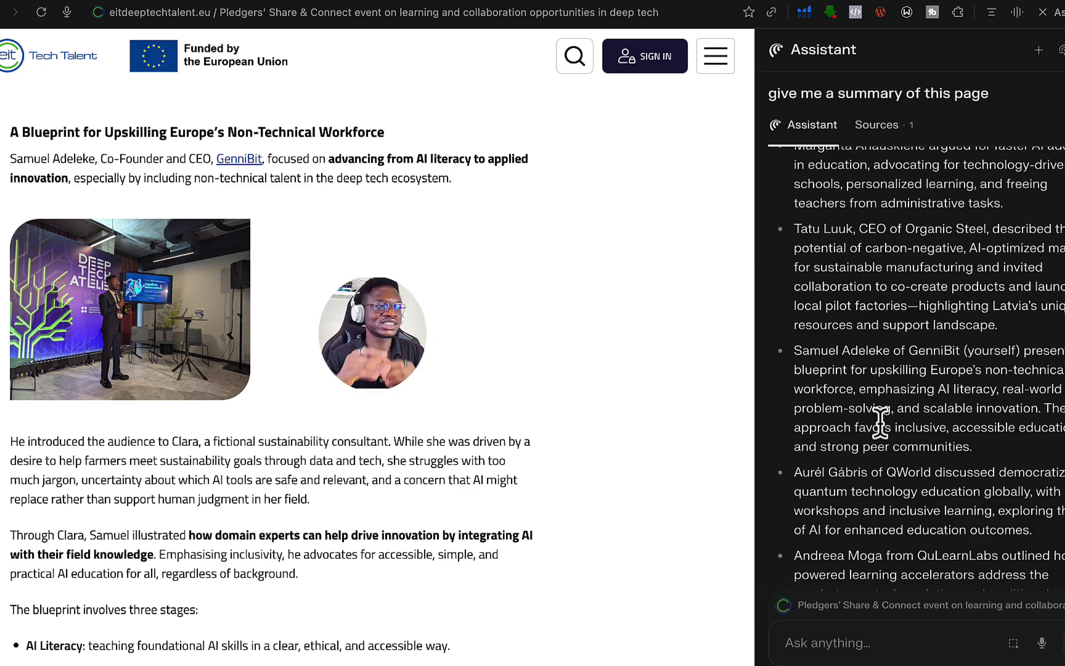
Open the summary as a full thread titled 'give me a summary of this page'
scroll(1004, 214, down, 8)
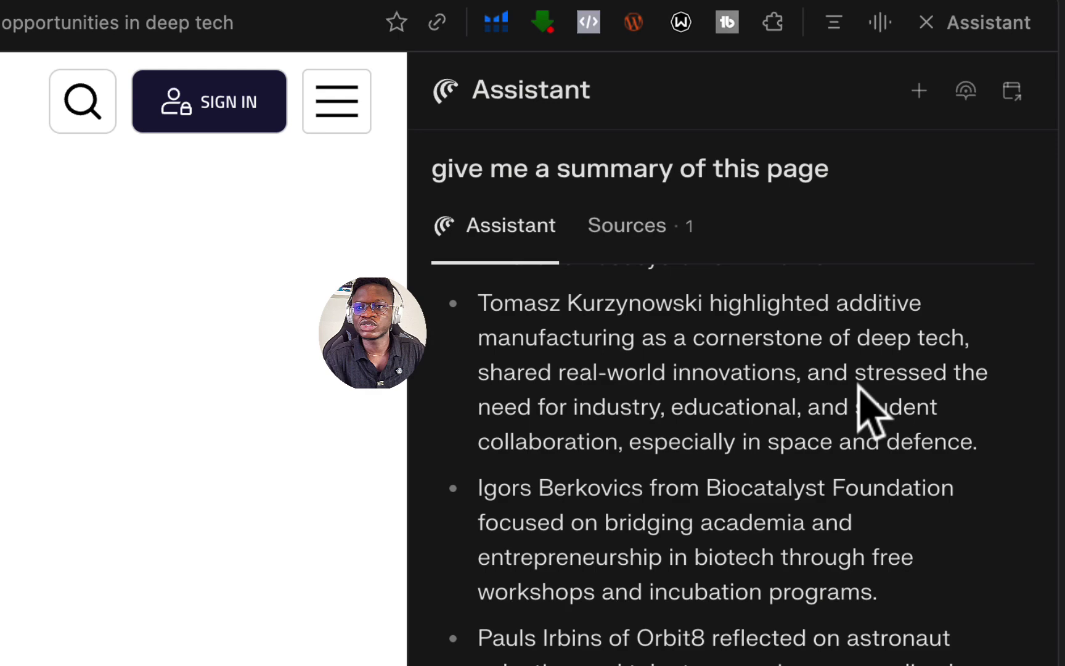
click(1012, 92)
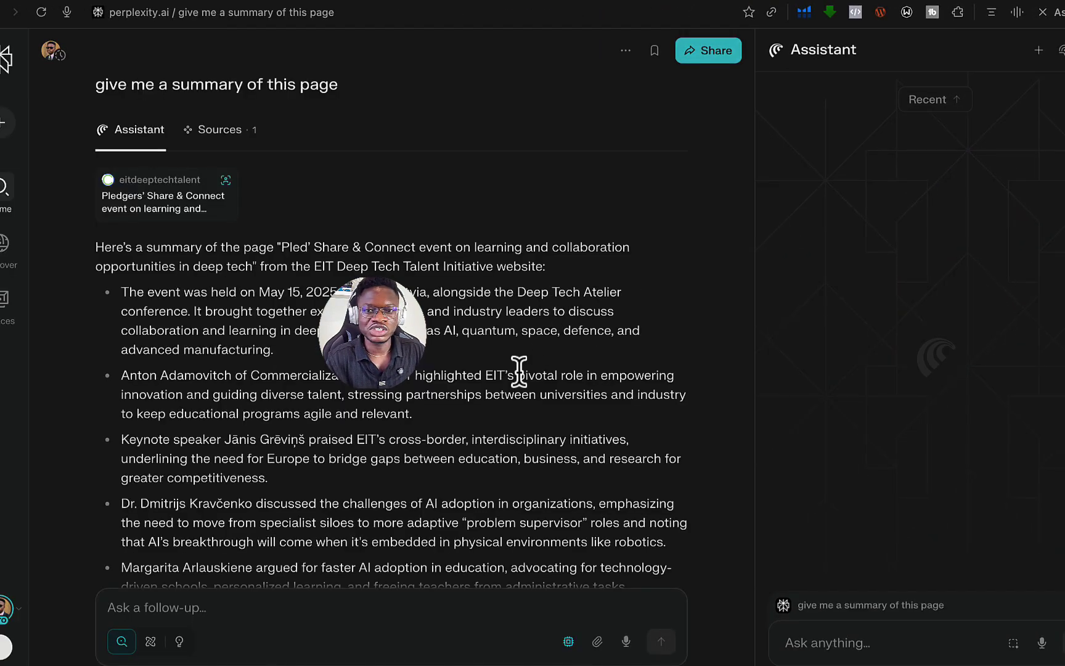
scroll(518, 370, down, 10)
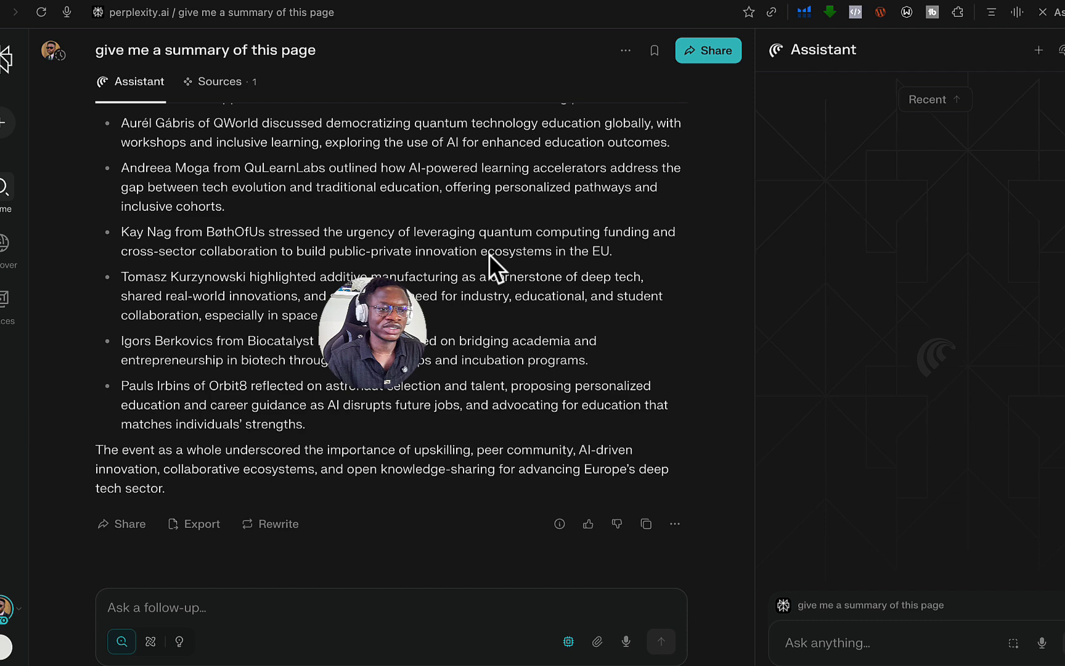
click(462, 6)
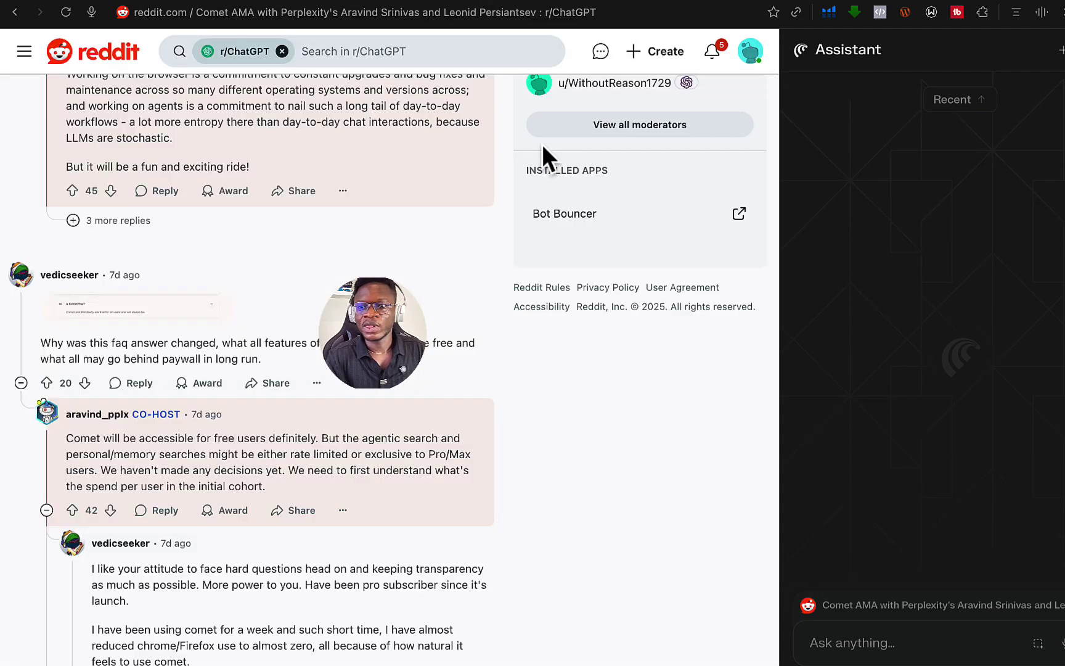
scroll(370, 419, up, 10)
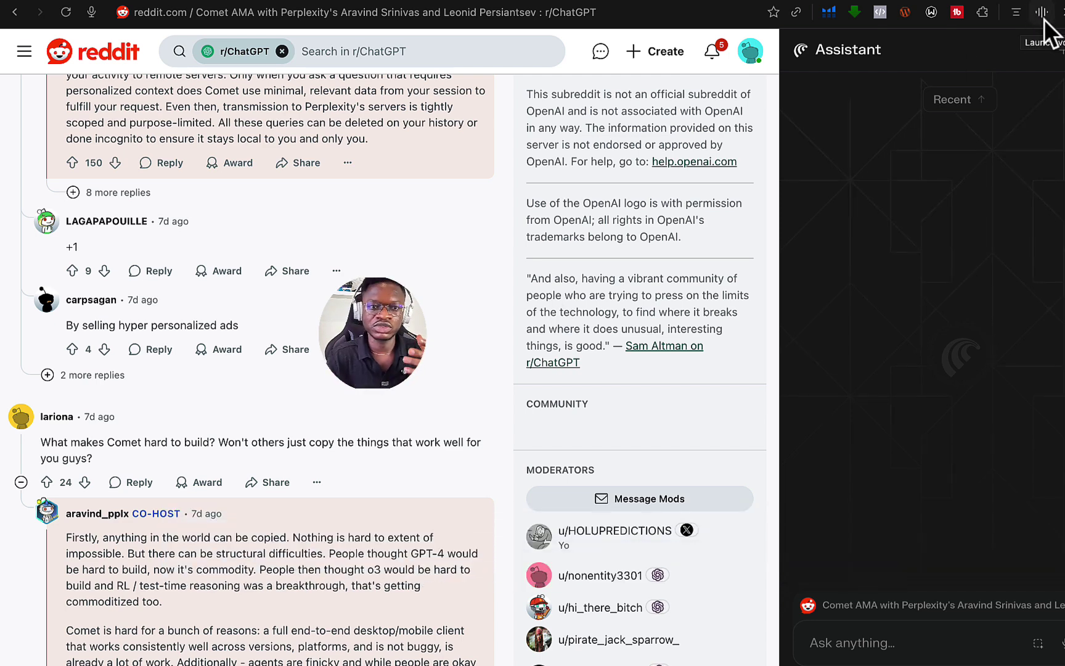
scroll(433, 264, up, 15)
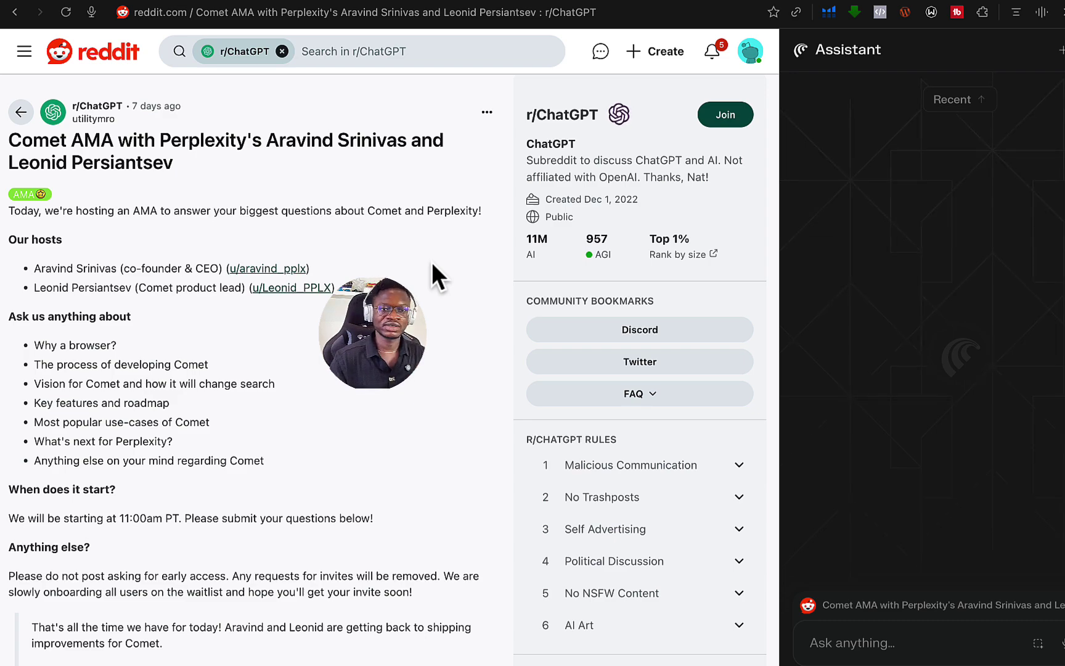
scroll(432, 264, down, 5)
scroll(432, 349, down, 2)
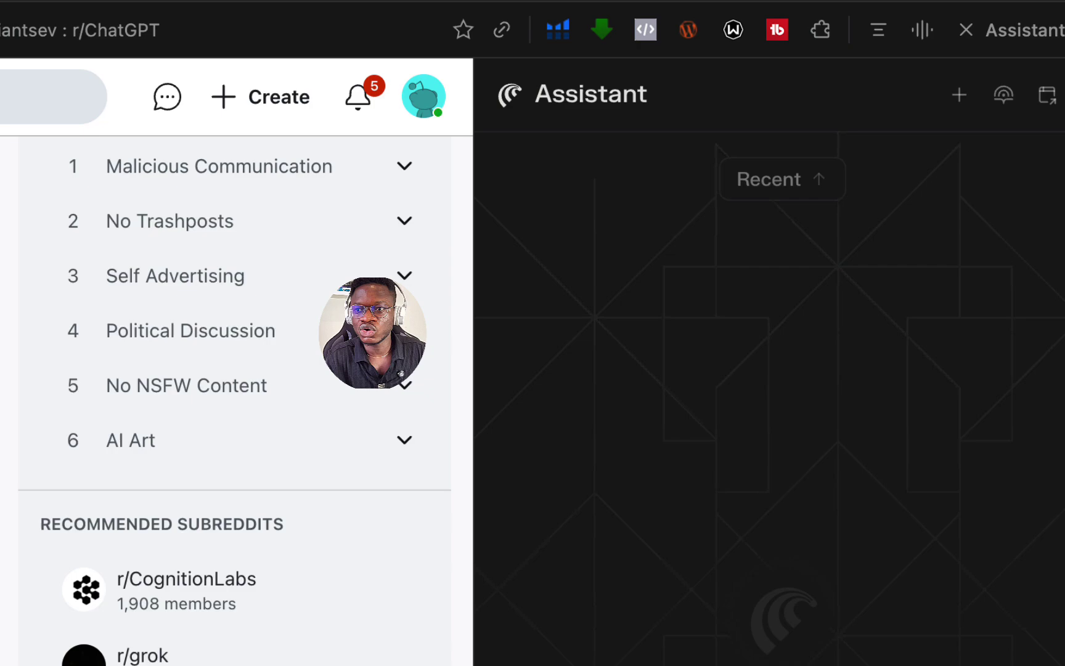
Start assistant voice mode while scrolling through the Reddit Comet AMA comments
click(918, 40)
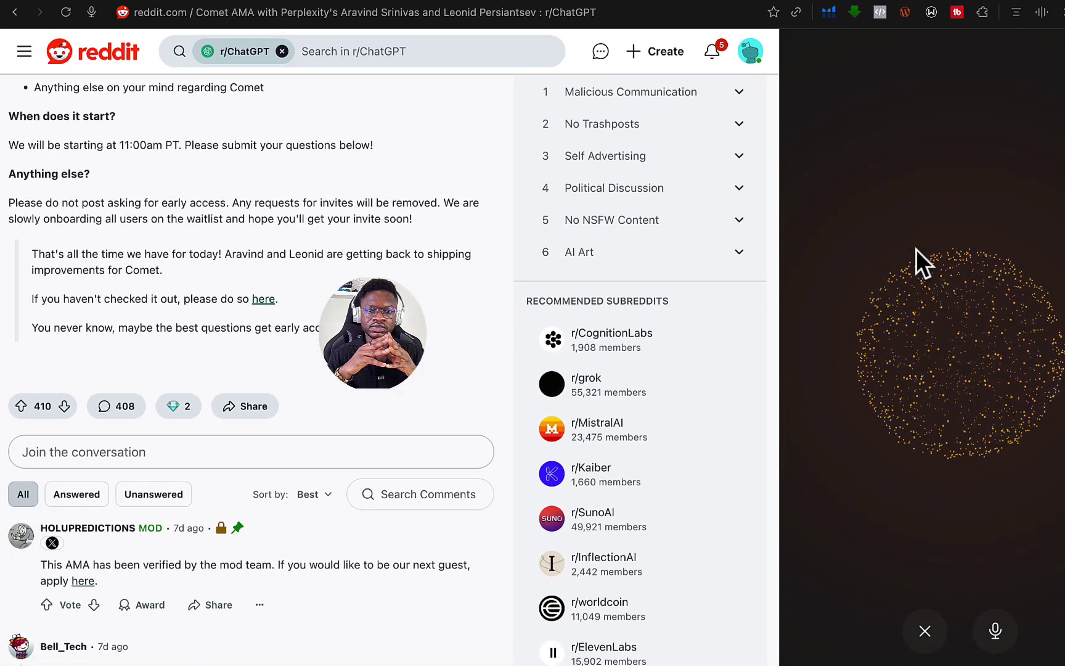
scroll(43, 493, down, 10)
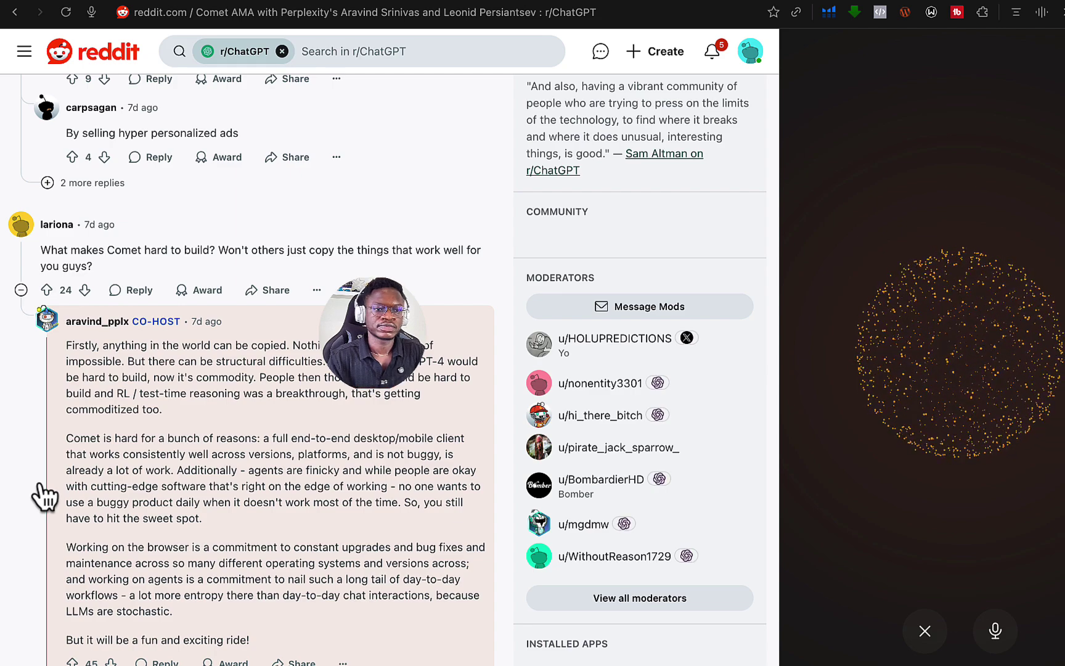
scroll(30, 467, up, 15)
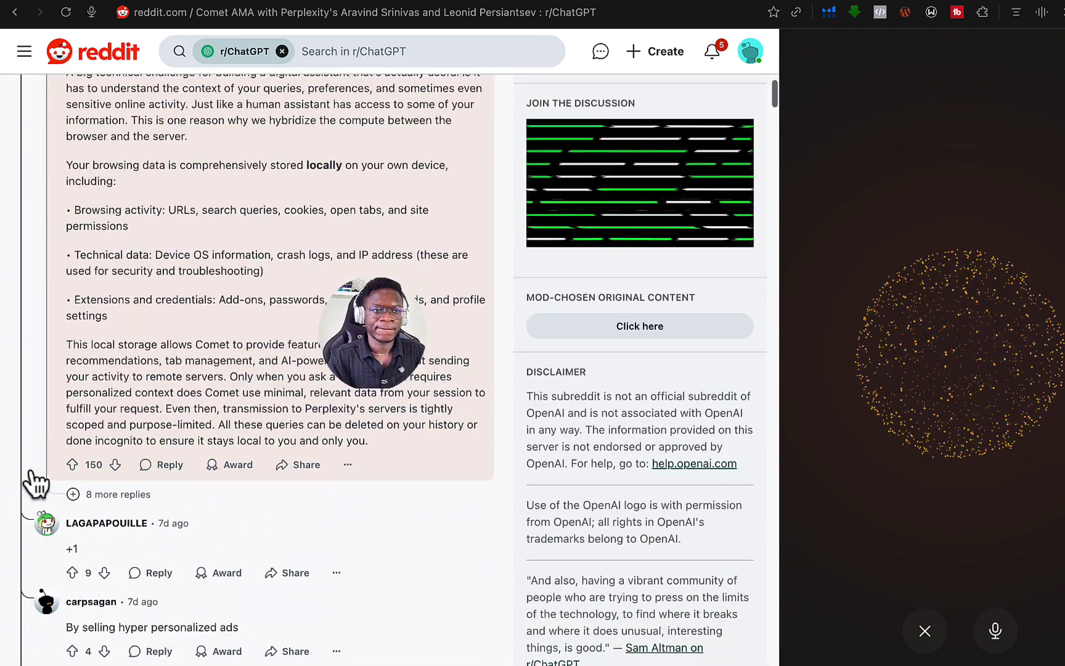
scroll(21, 457, up, 3)
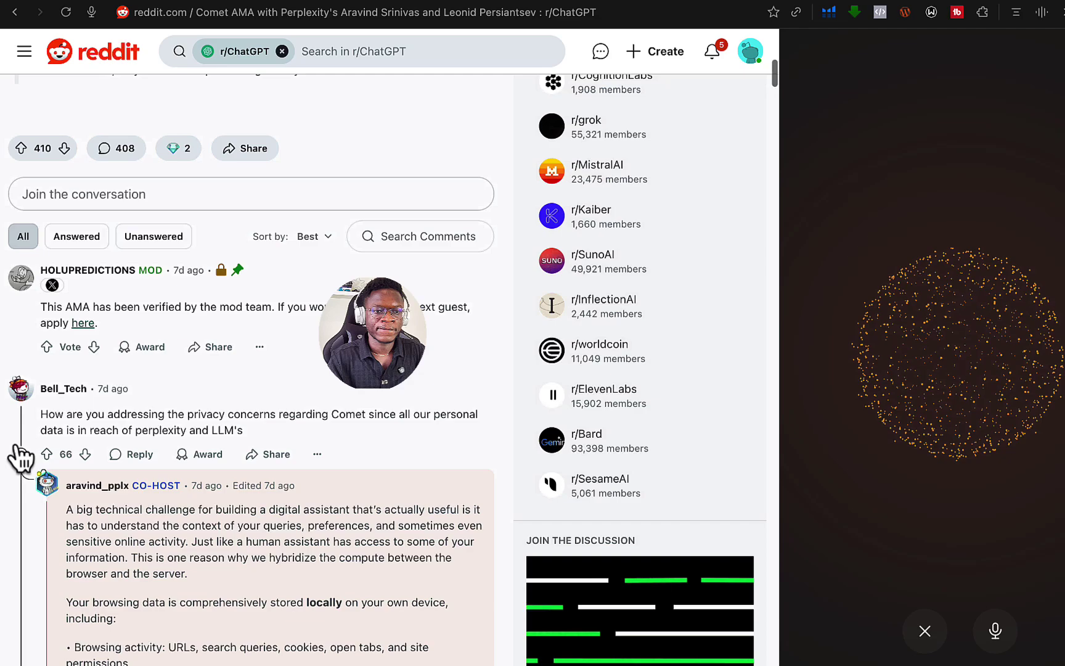
scroll(21, 458, down, 6)
scroll(21, 458, down, 1)
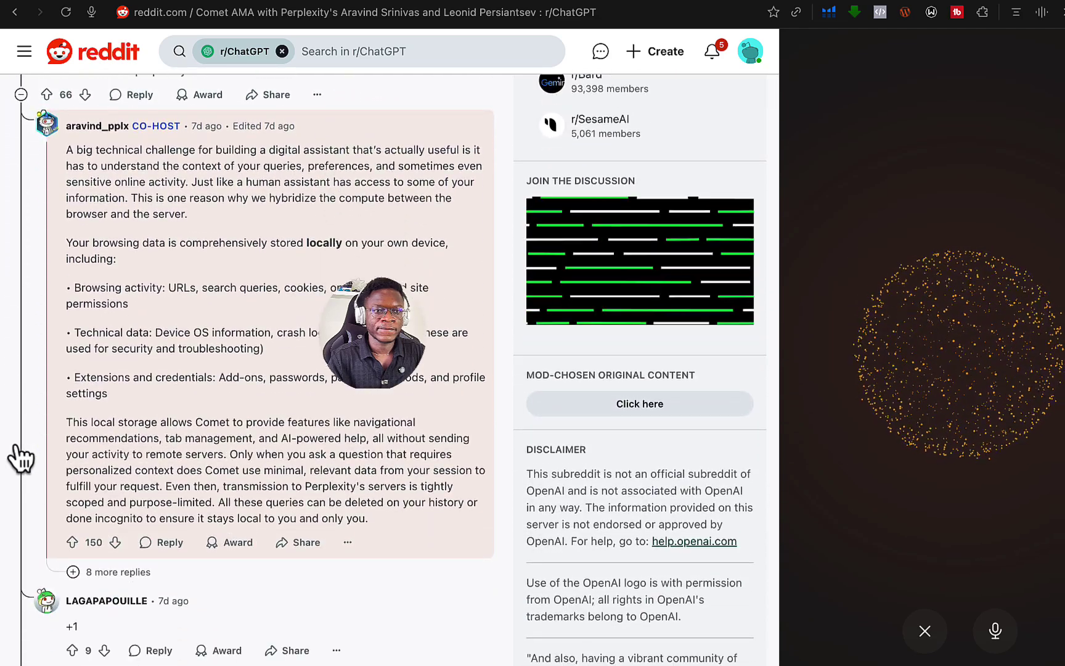
scroll(20, 458, up, 1)
scroll(20, 458, up, 2)
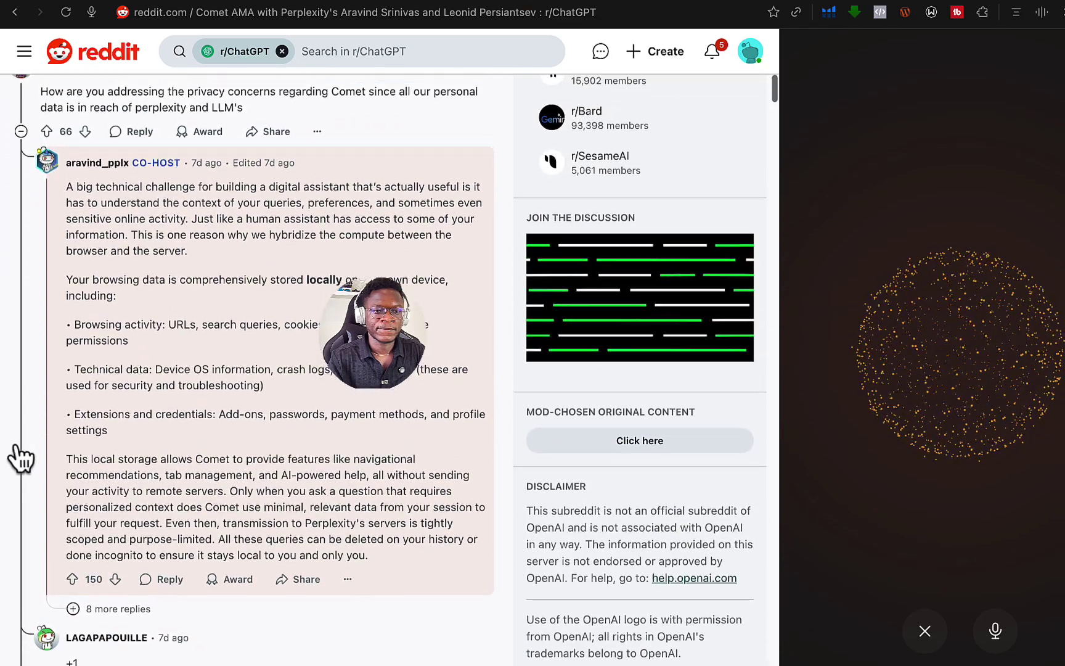
Capture a screenshot of the suited robot image on the GenniBit landing page
scroll(21, 457, down, 1)
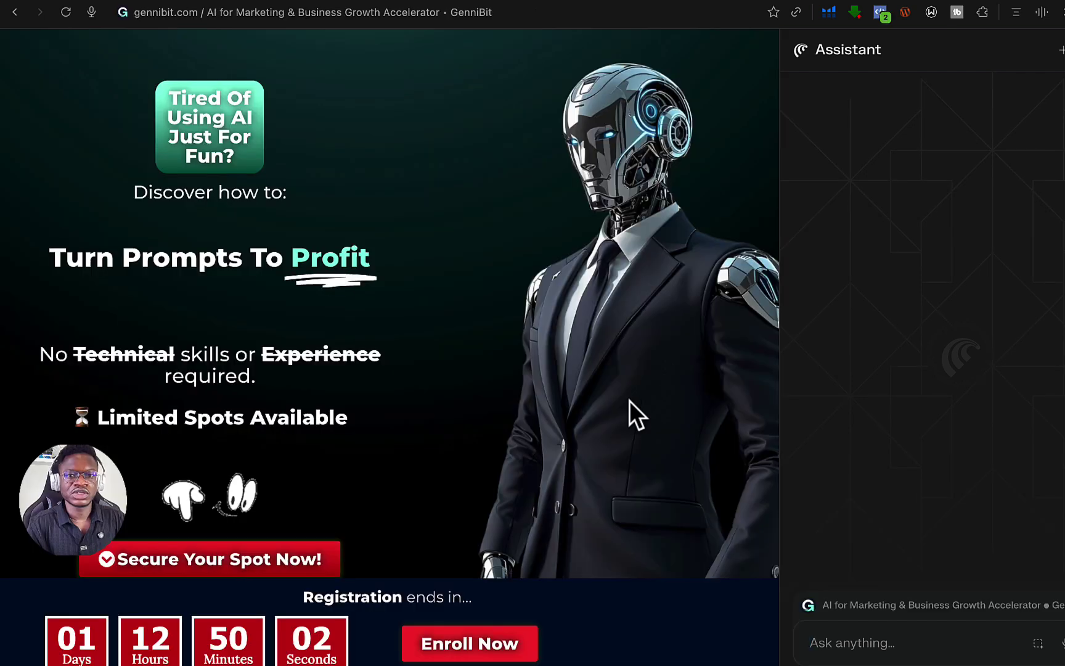
scroll(493, 301, down, 1)
scroll(494, 302, down, 3)
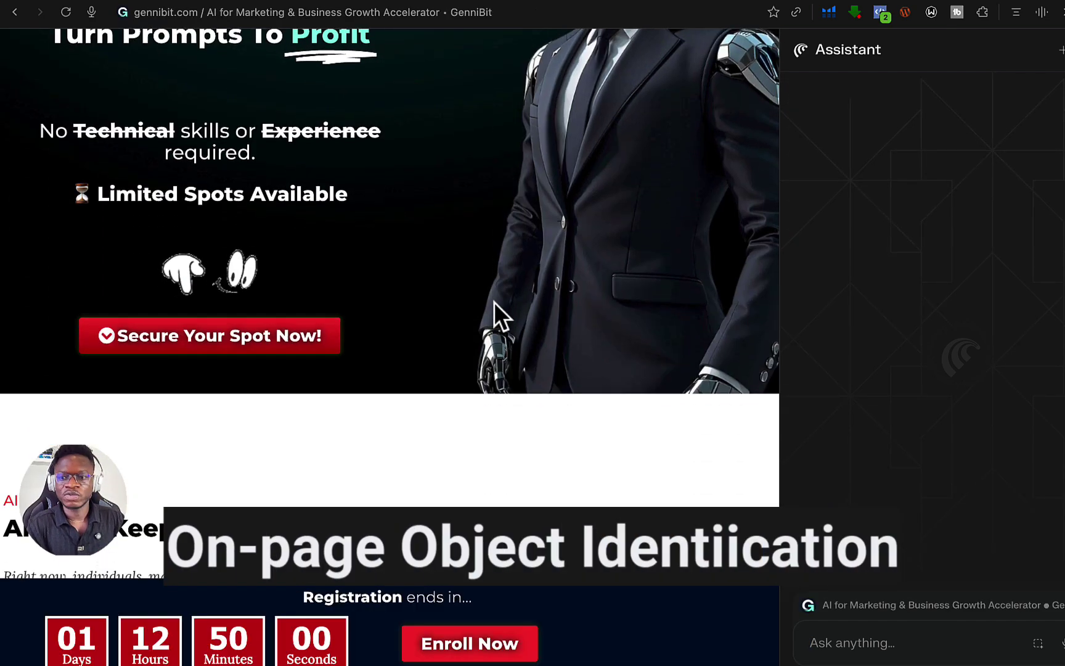
scroll(493, 301, up, 1)
scroll(730, 539, up, 3)
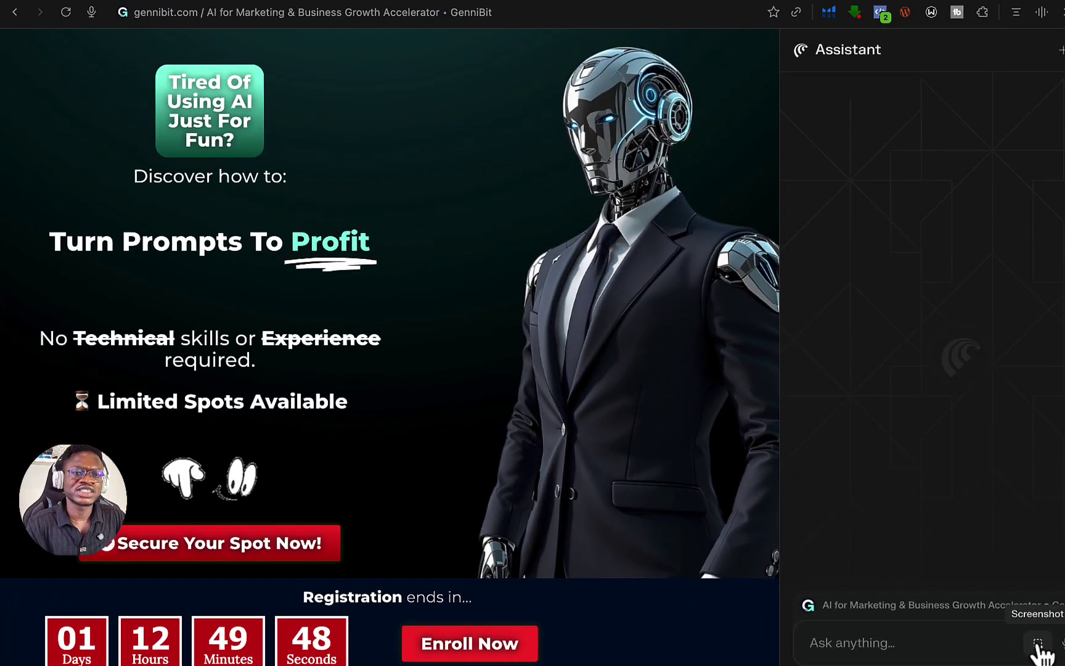
click(1038, 643)
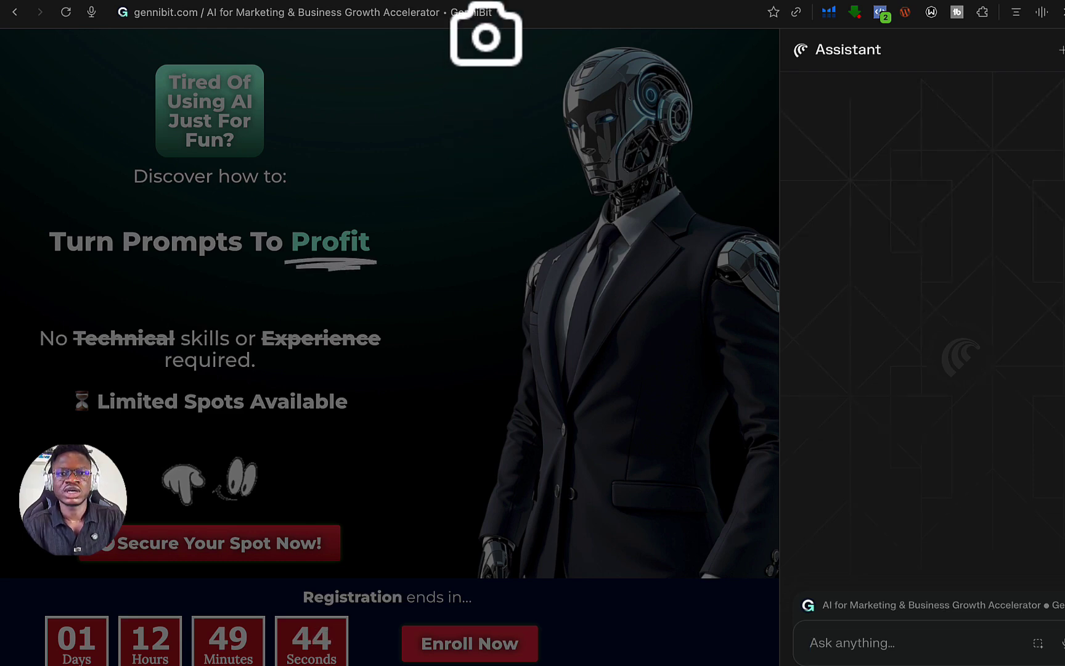
drag(441, 30, 775, 589)
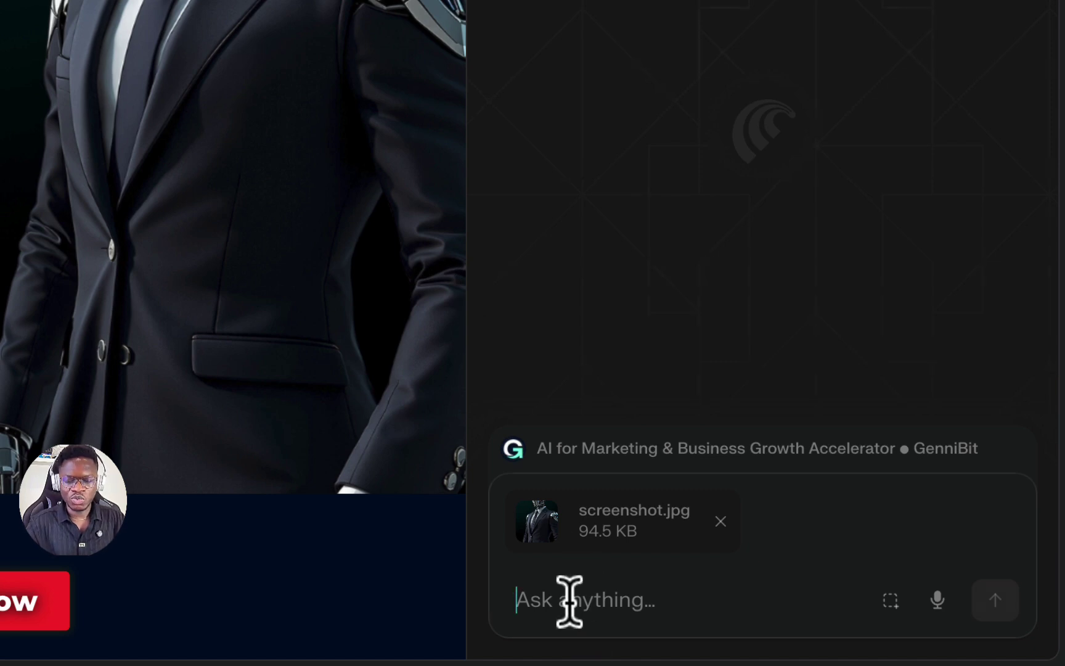
Ask the assistant 'what kind of image is this? kndly describe' about the screenshot
text(what kind of )
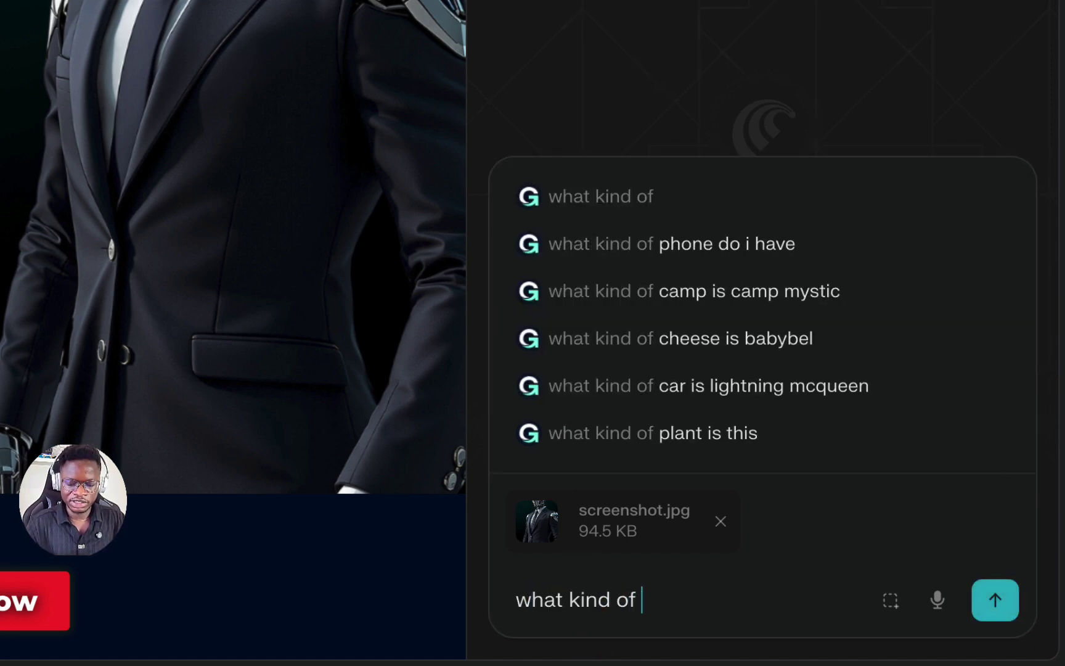
text(image is this? kndly describe)
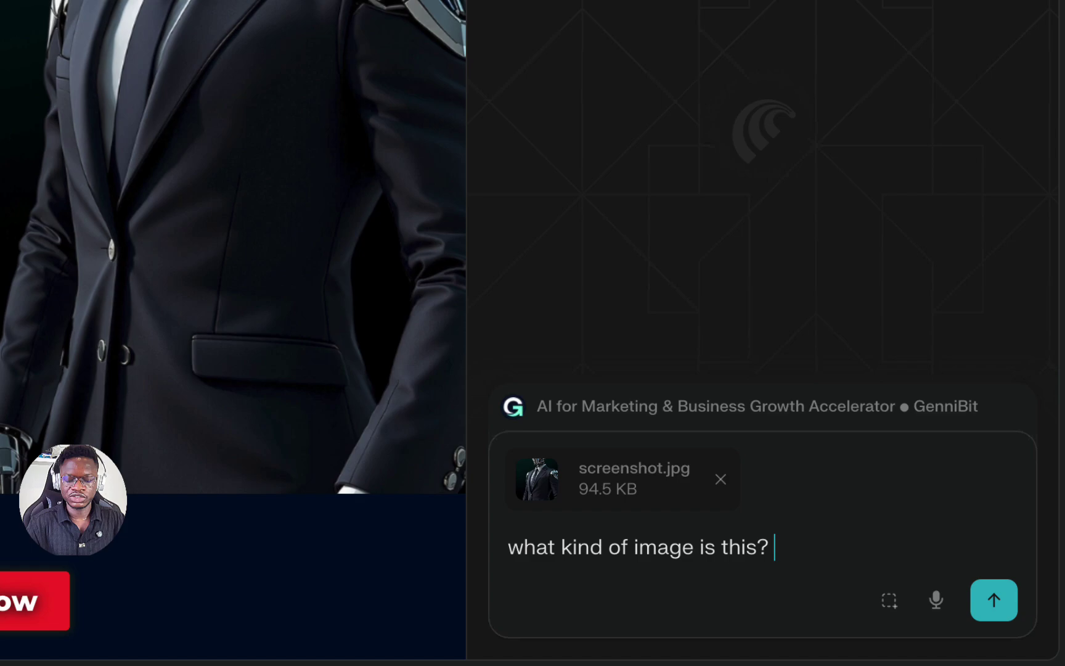
key(Return)
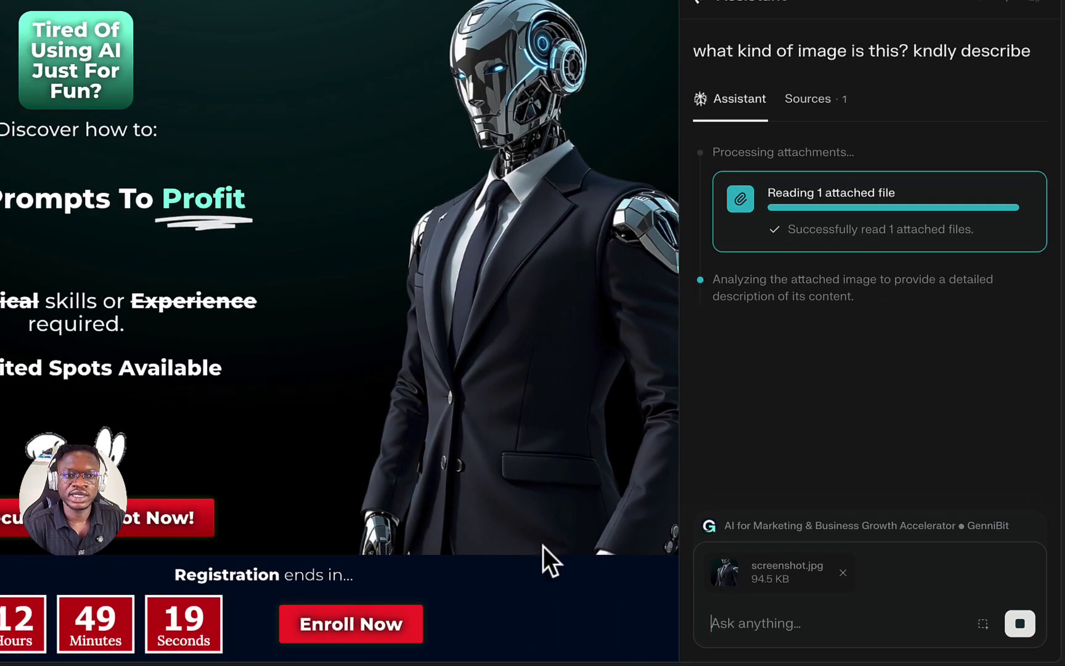
scroll(544, 546, down, 15)
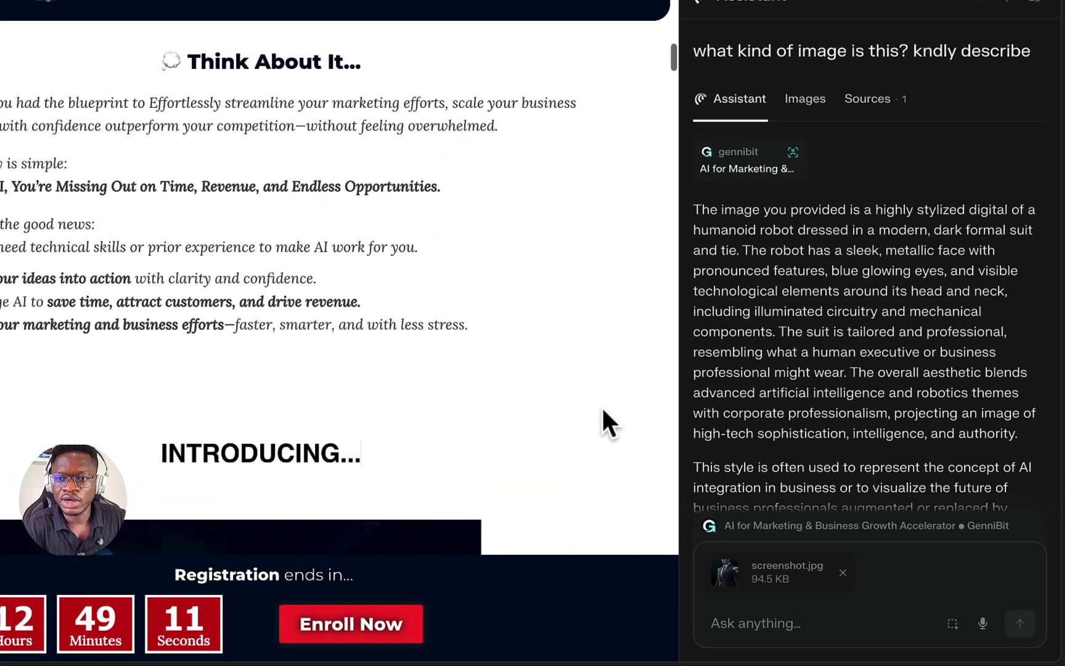
scroll(975, 325, down, 2)
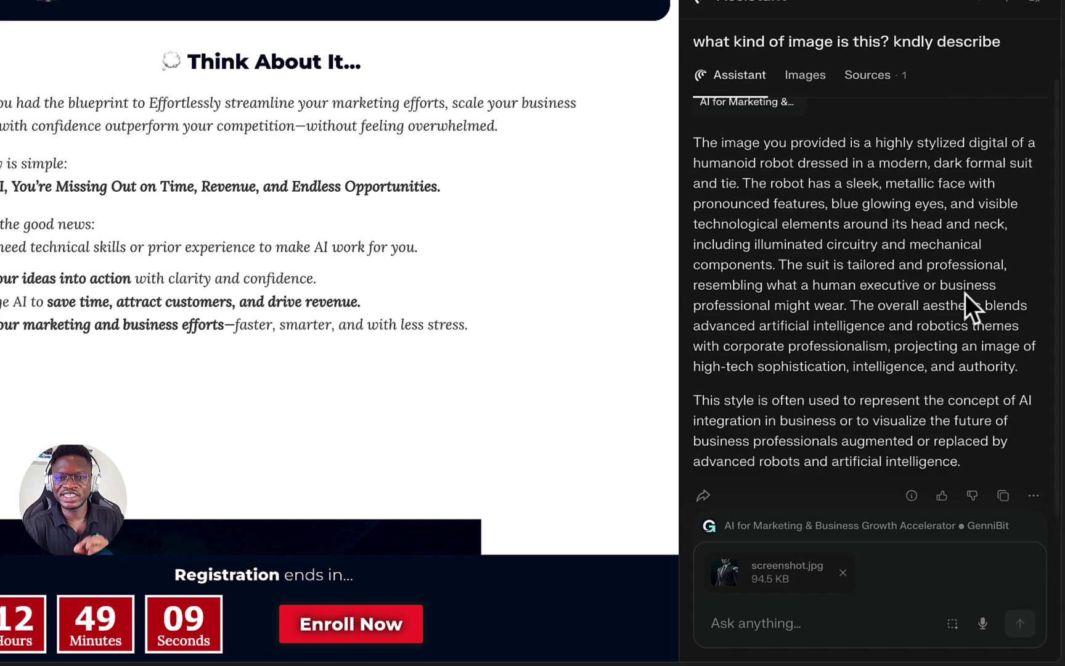
scroll(947, 253, up, 1)
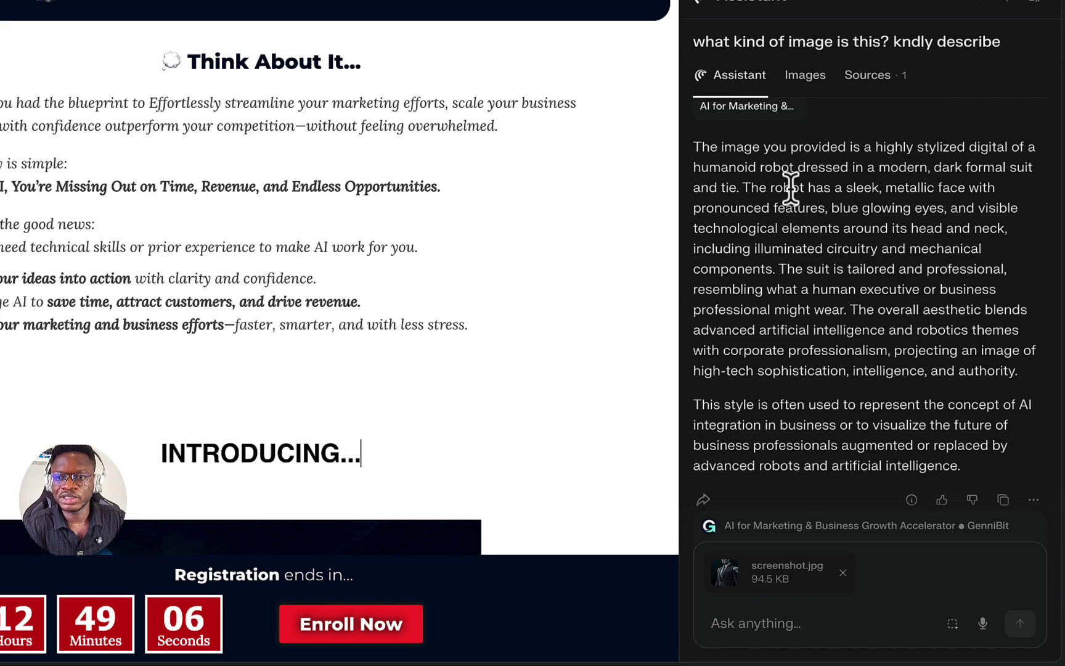
scroll(840, 187, down, 2)
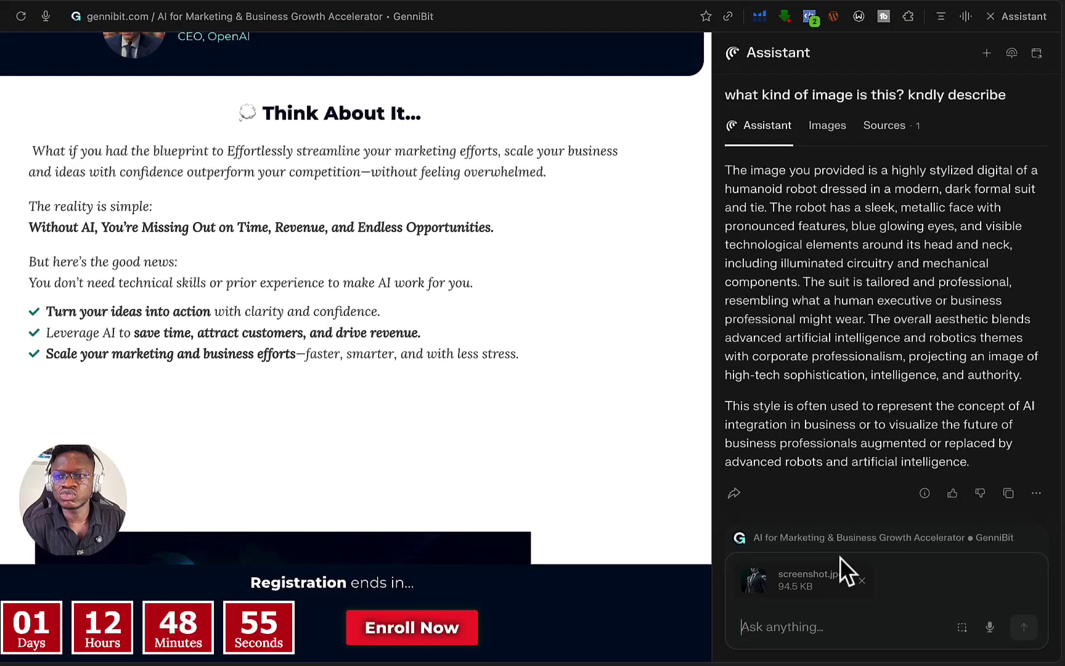
Open the image thread in full, request the robot image generated from the prompt above, then switch to the Make tab
click(1037, 56)
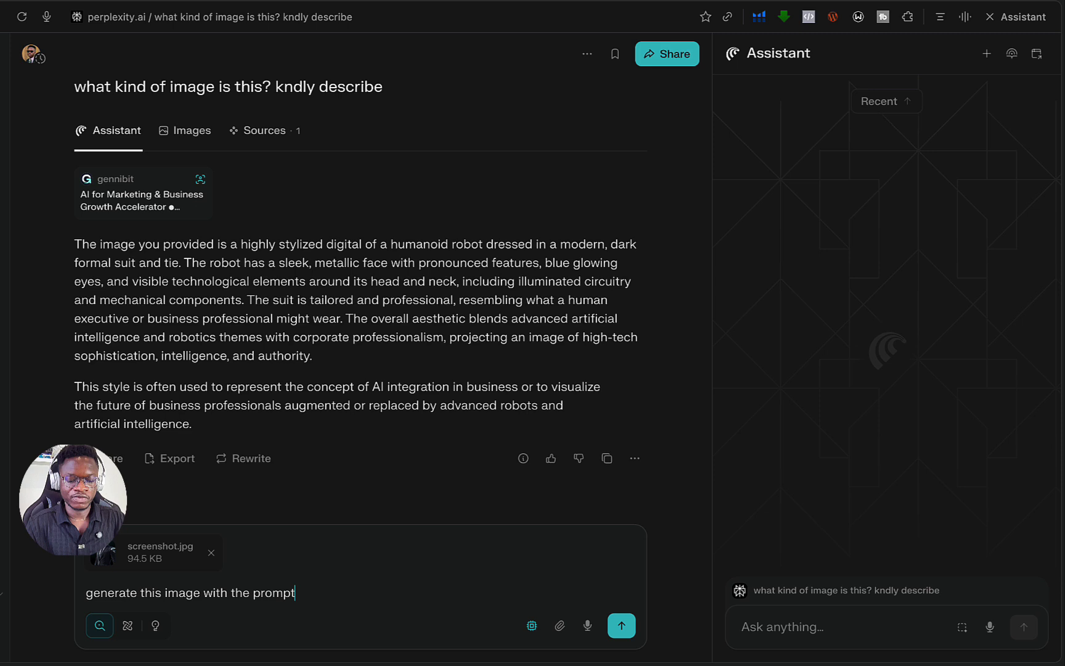
text(above)
key(Return)
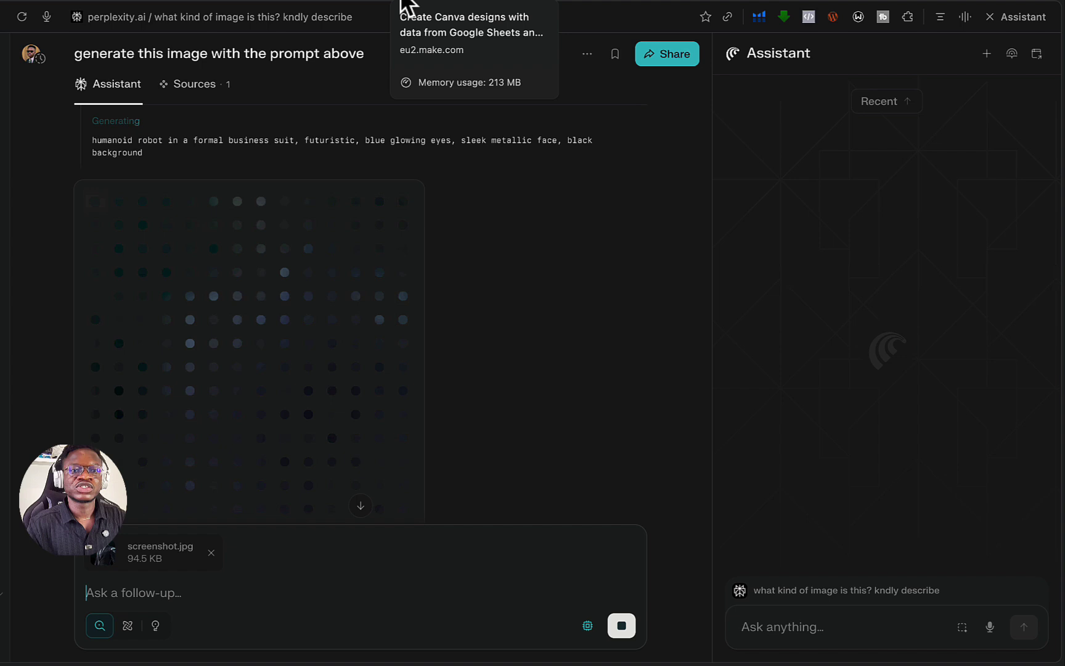
click(404, 3)
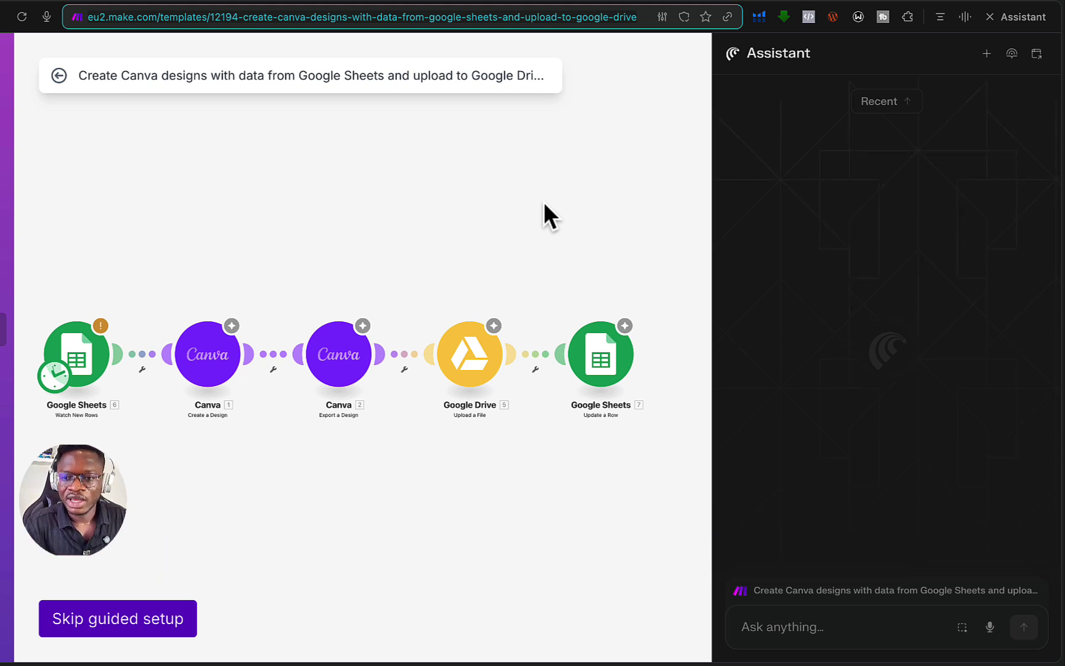
Ask the assistant to break down the Make Canva/Google Sheets workflow, then switch to the Veo 3 YouTube tab
click(815, 629)
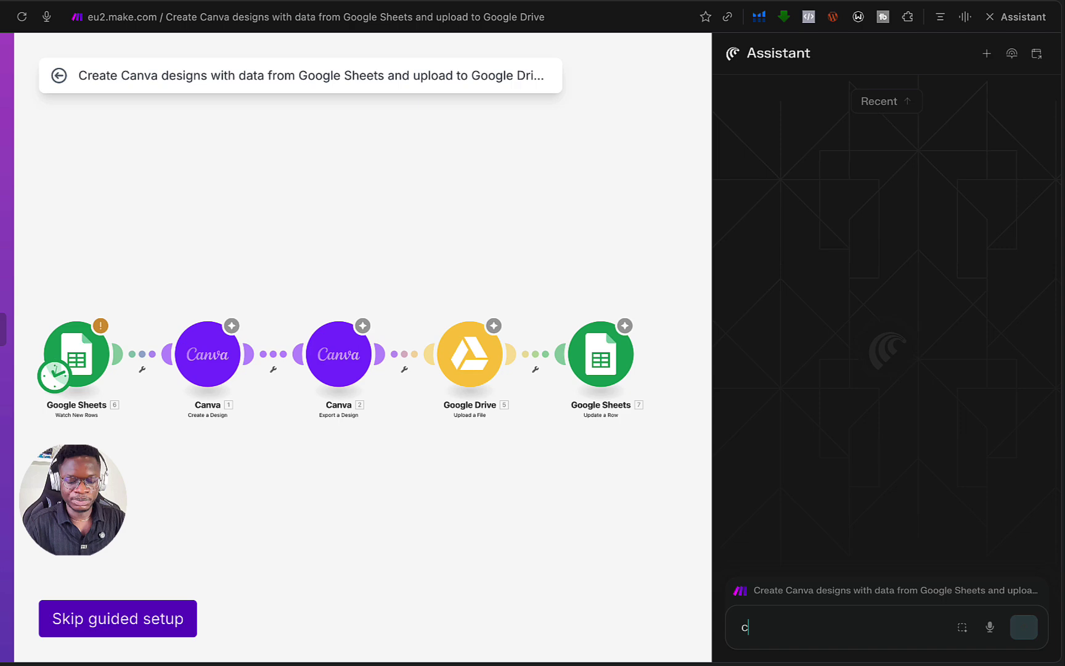
text(can you breakdwon this make )
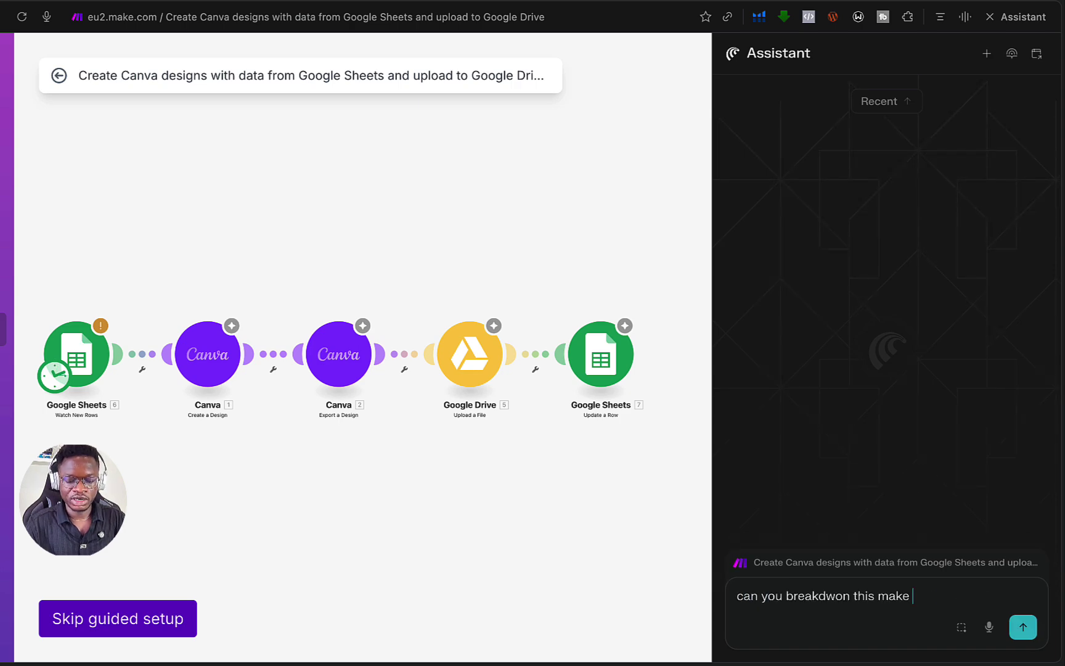
text(scenworkflow)
key(Return)
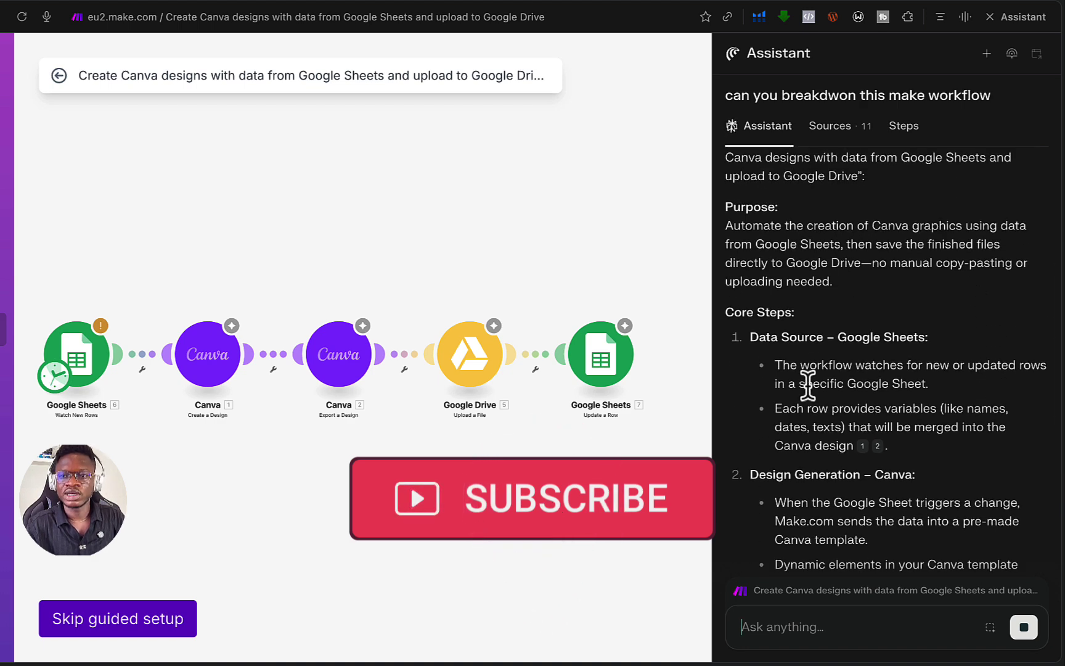
scroll(807, 385, down, 10)
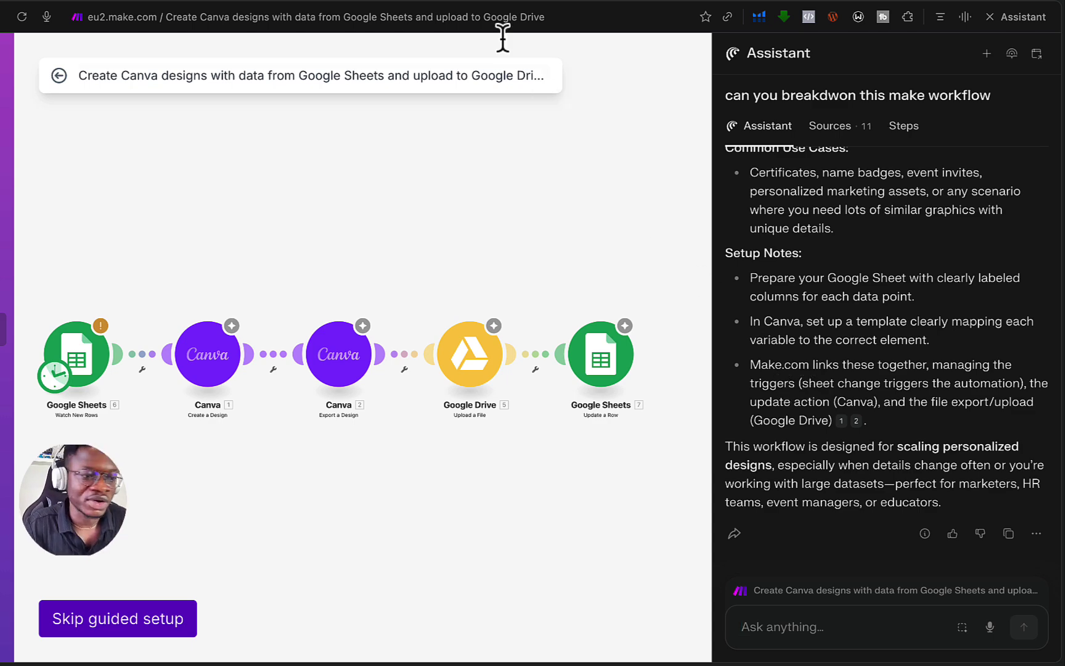
click(471, 6)
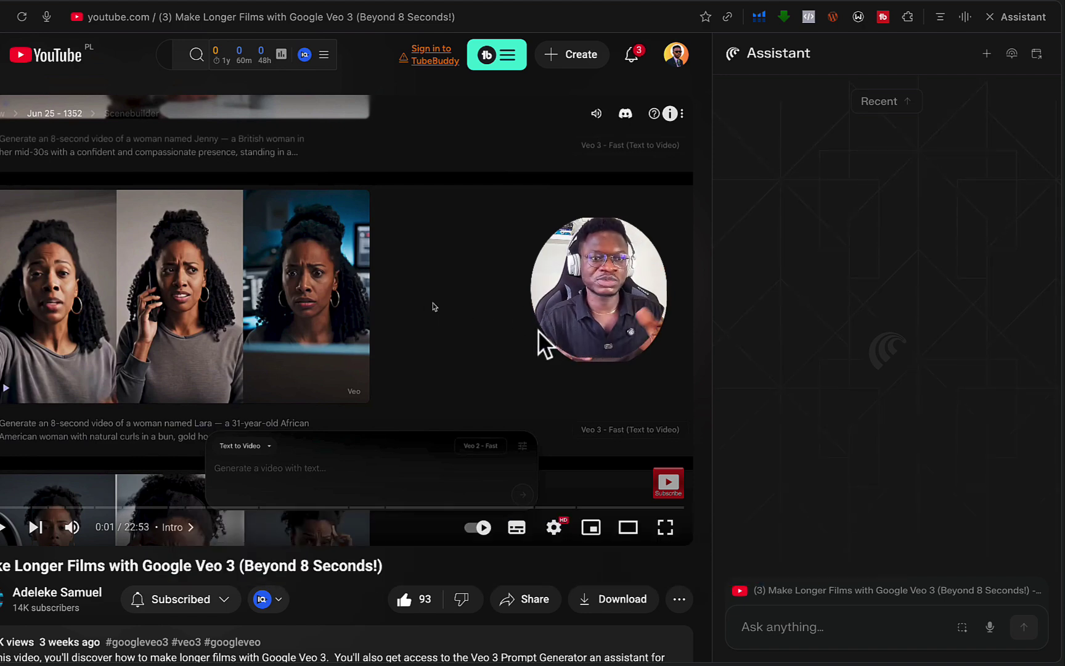
click(887, 644)
text(Breakdown the workflow shared in this video)
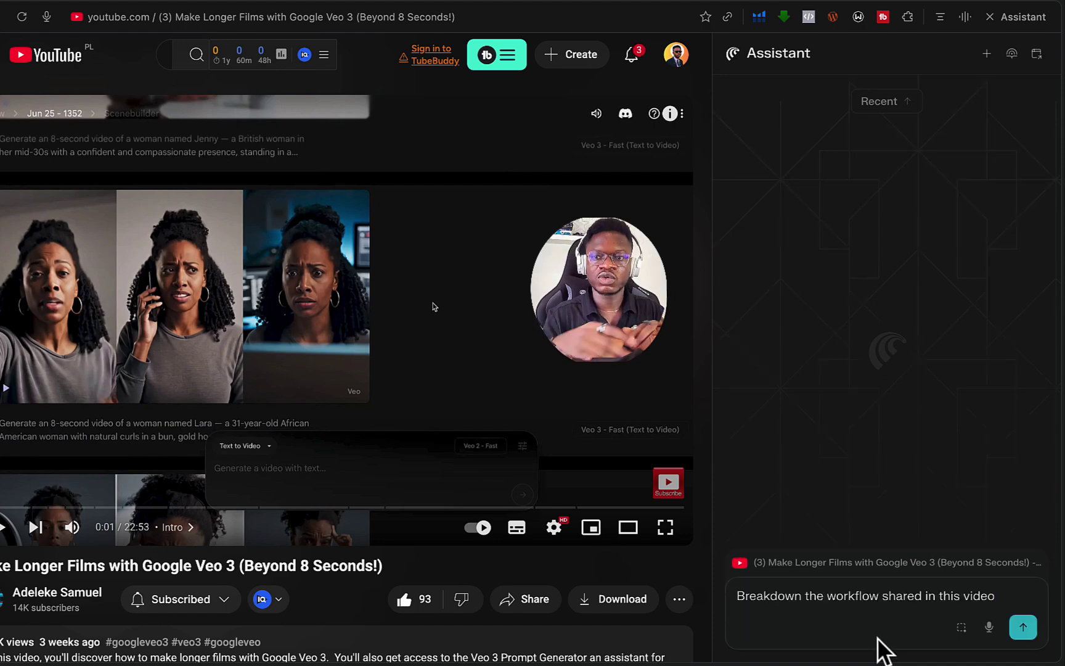
key(Return)
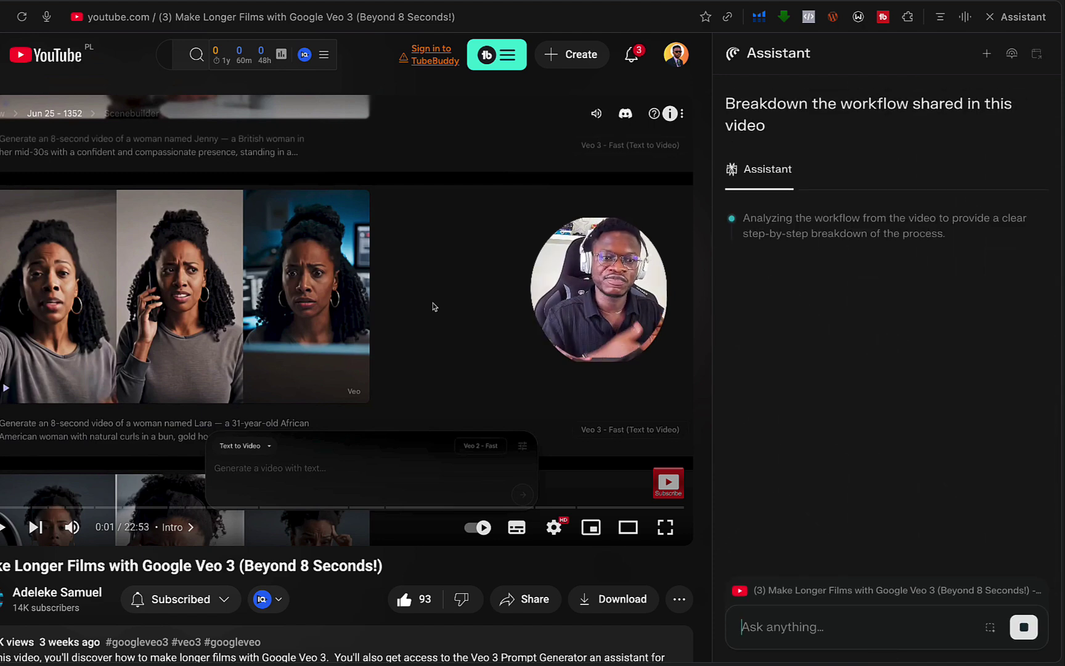
scroll(989, 401, down, 3)
scroll(989, 407, up, 5)
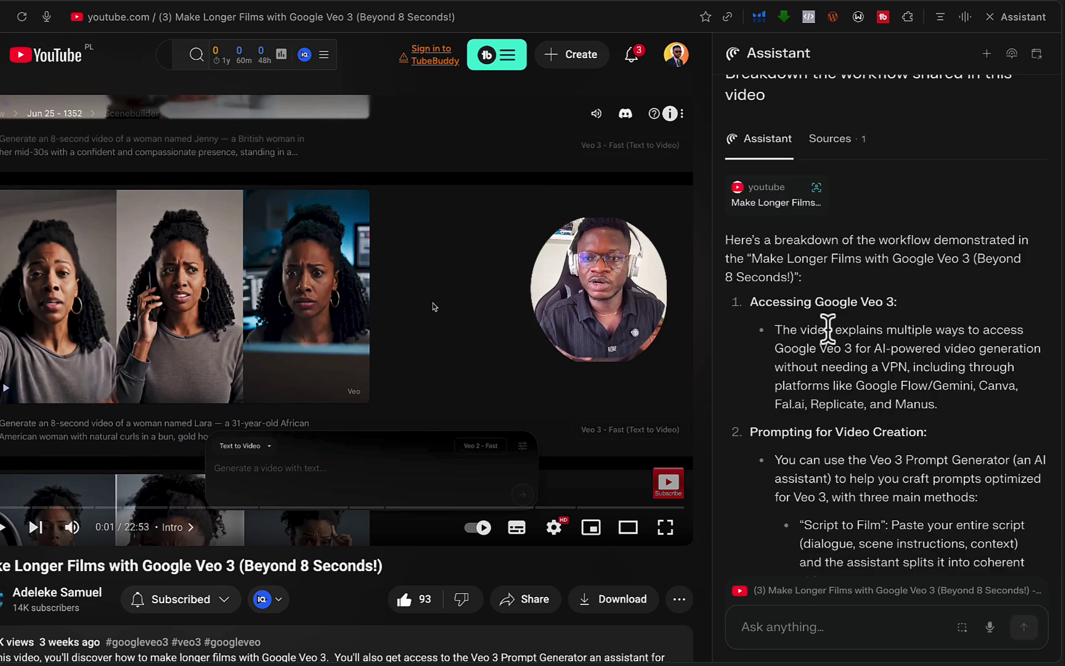
scroll(828, 328, down, 4)
scroll(806, 382, down, 6)
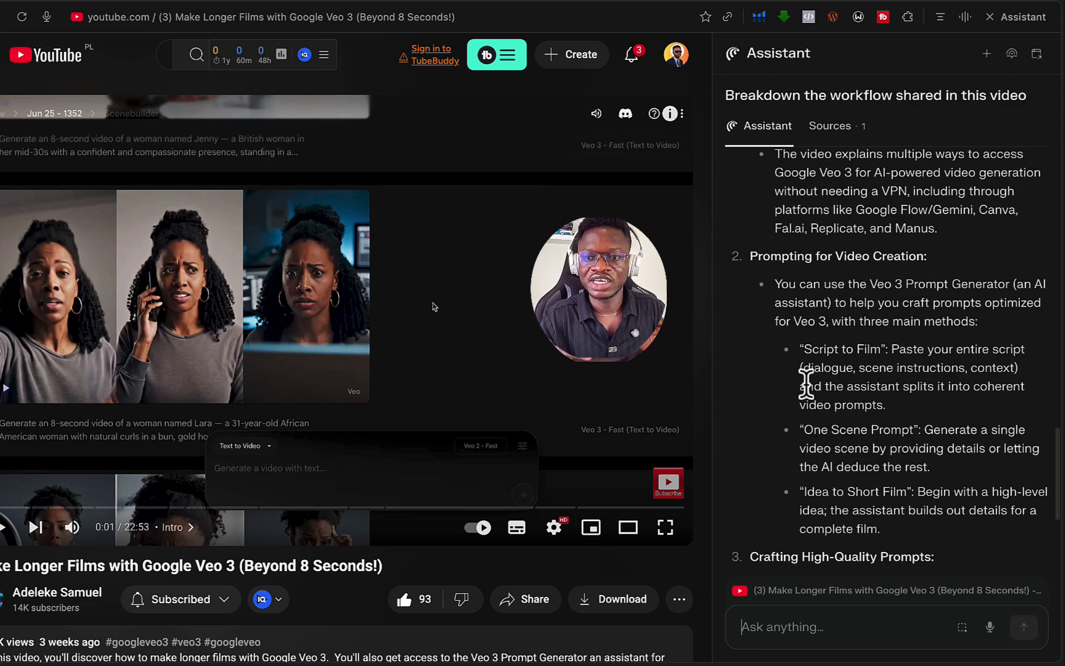
scroll(805, 445, down, 4)
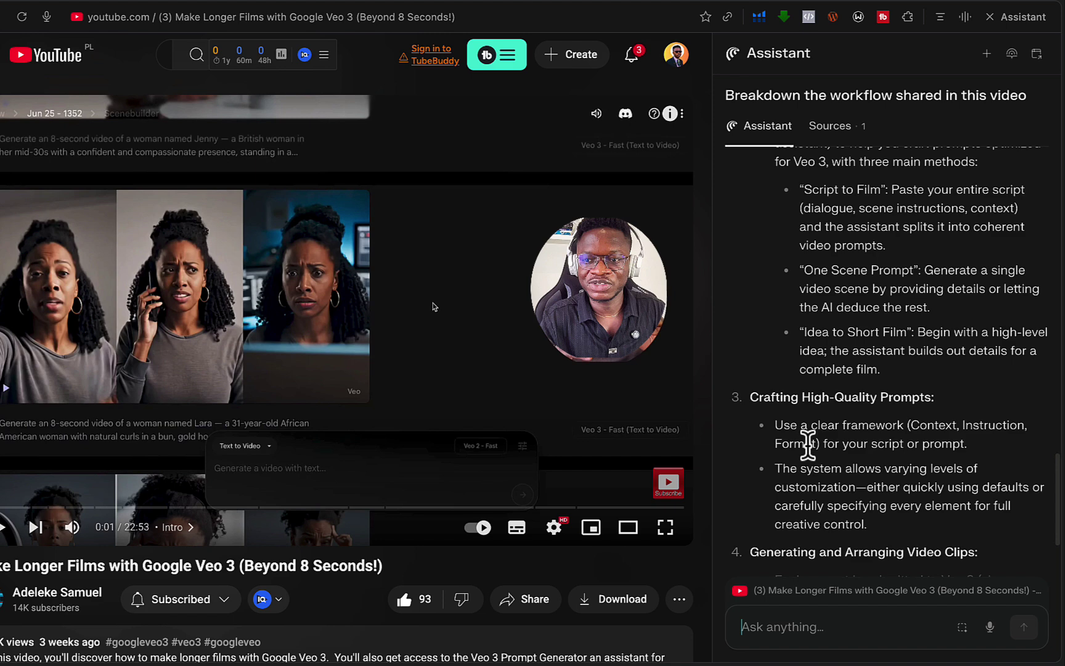
scroll(812, 456, down, 5)
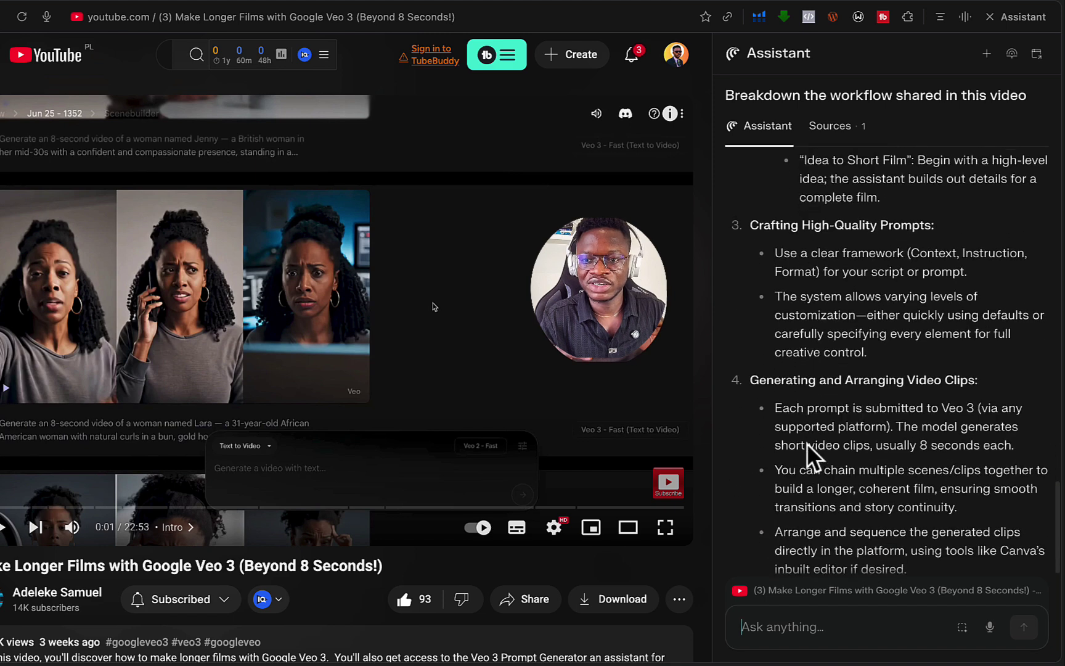
scroll(816, 416, down, 6)
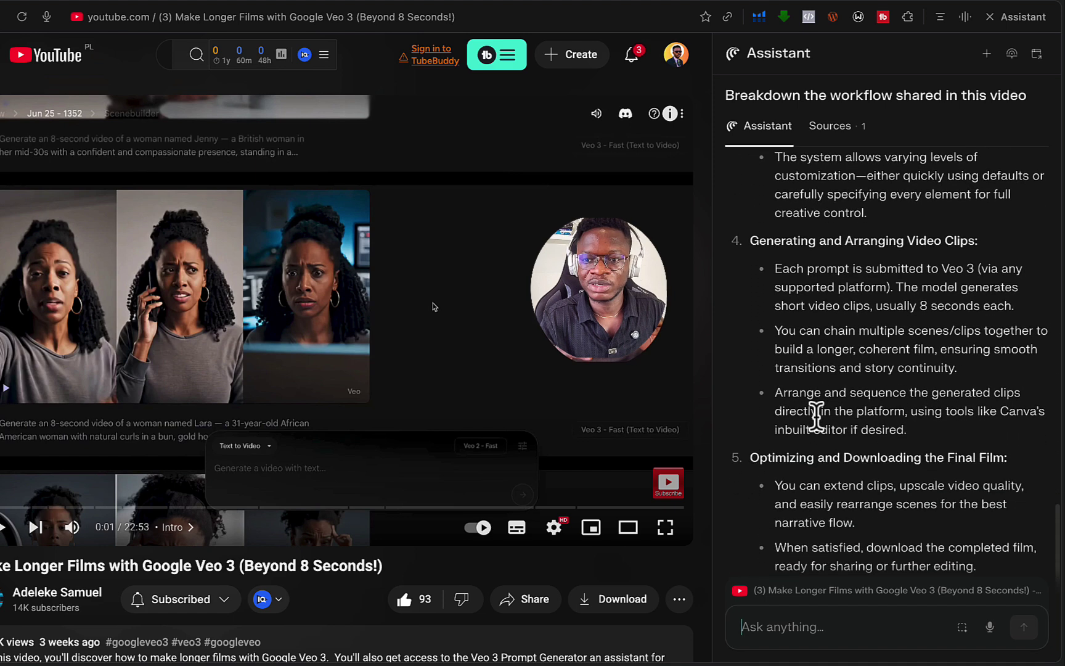
scroll(816, 417, down, 1)
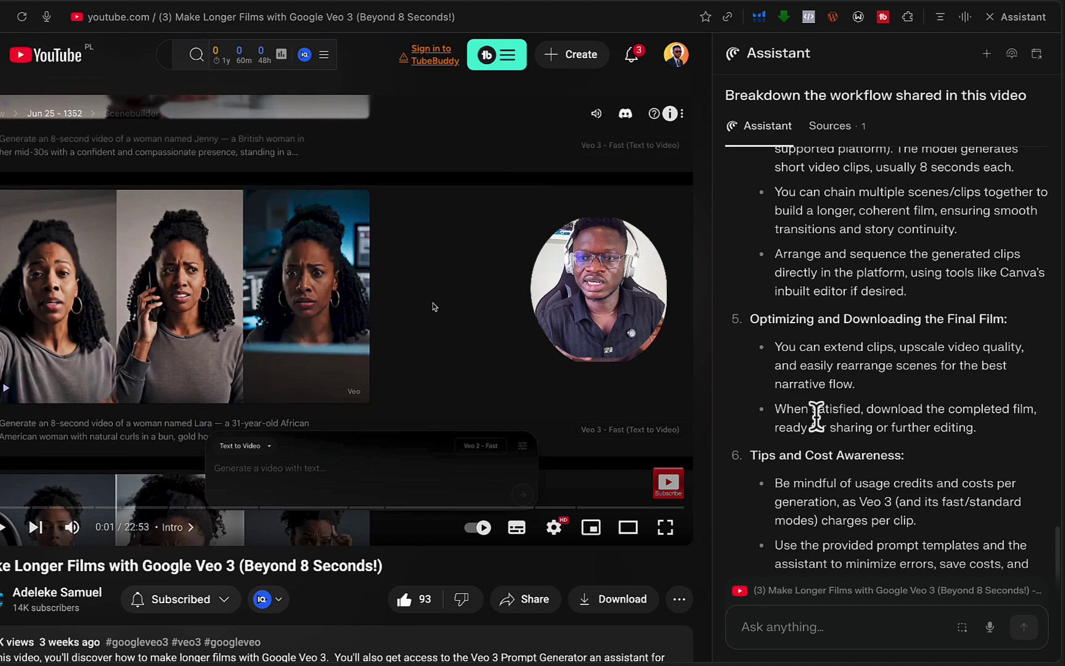
scroll(816, 417, down, 5)
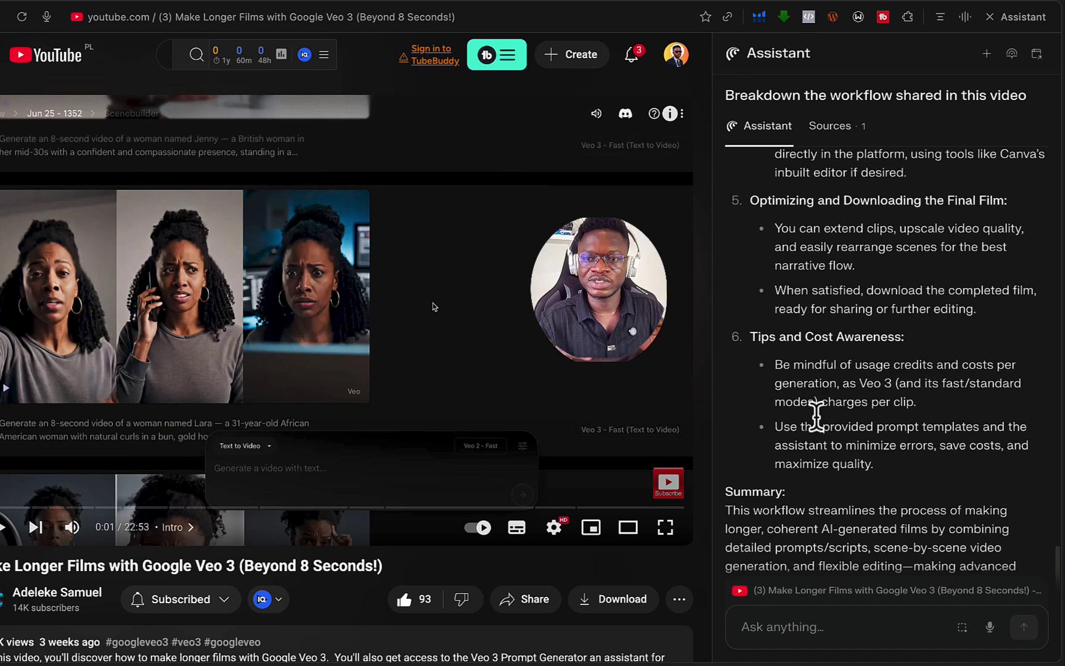
scroll(816, 418, down, 3)
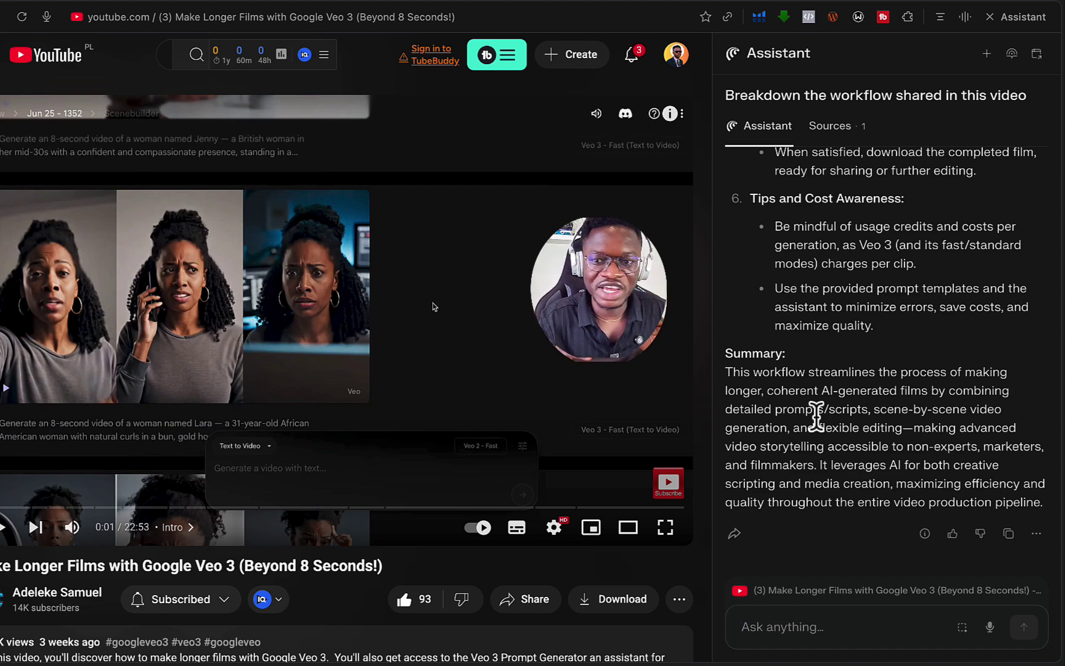
scroll(937, 395, up, 20)
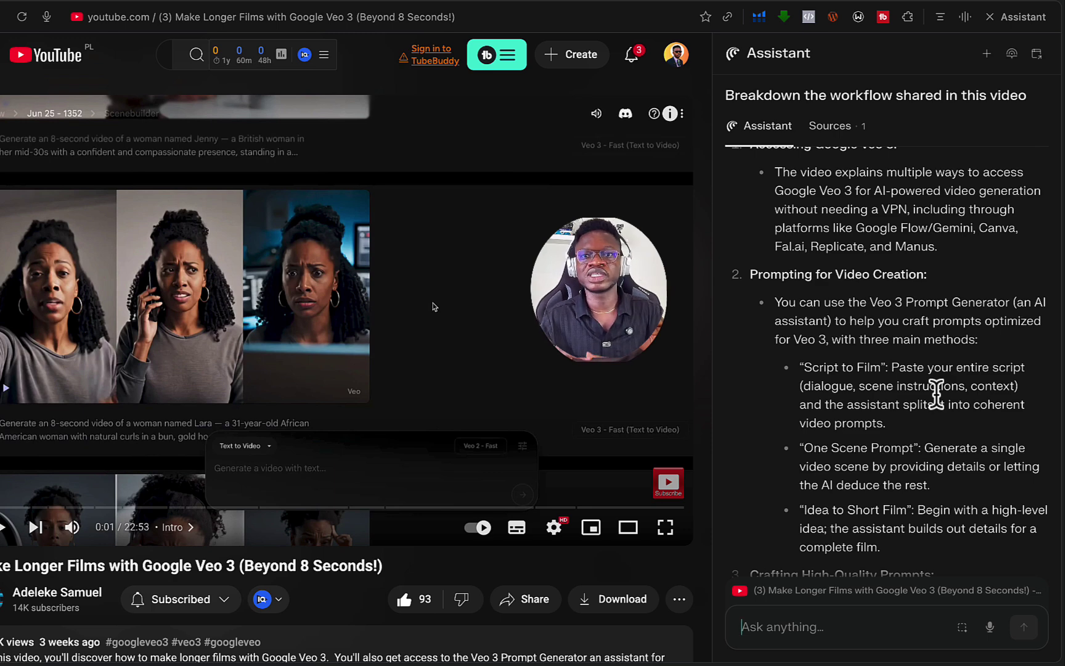
scroll(918, 389, down, 10)
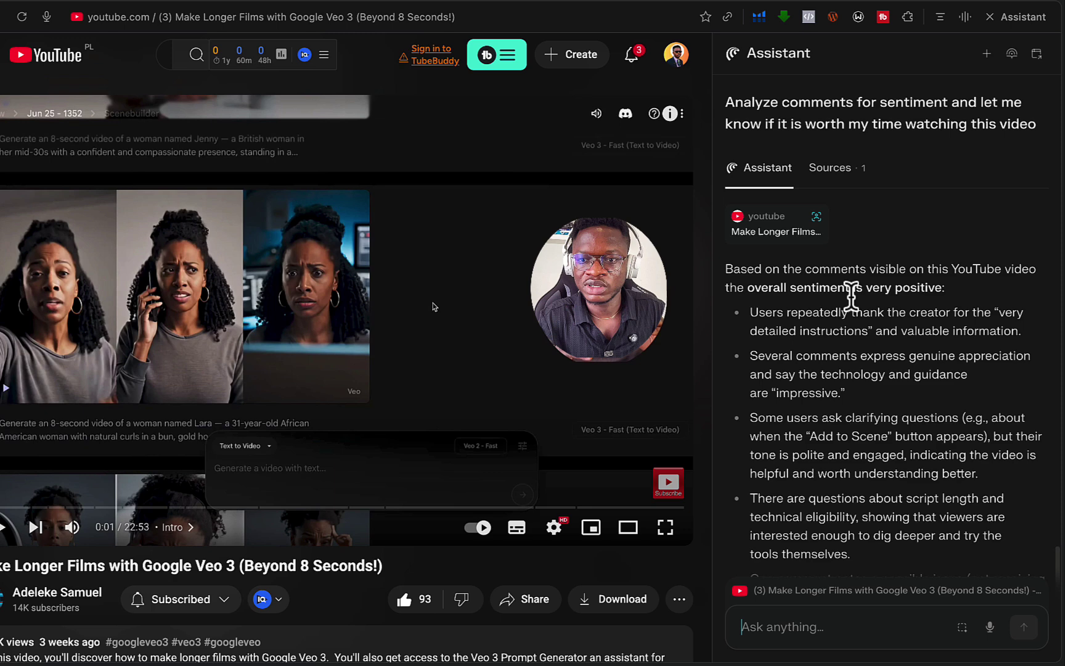
Scroll the comment sentiment analysis down to the Summary judging the Veo 3 video worth watching
scroll(853, 302, down, 1)
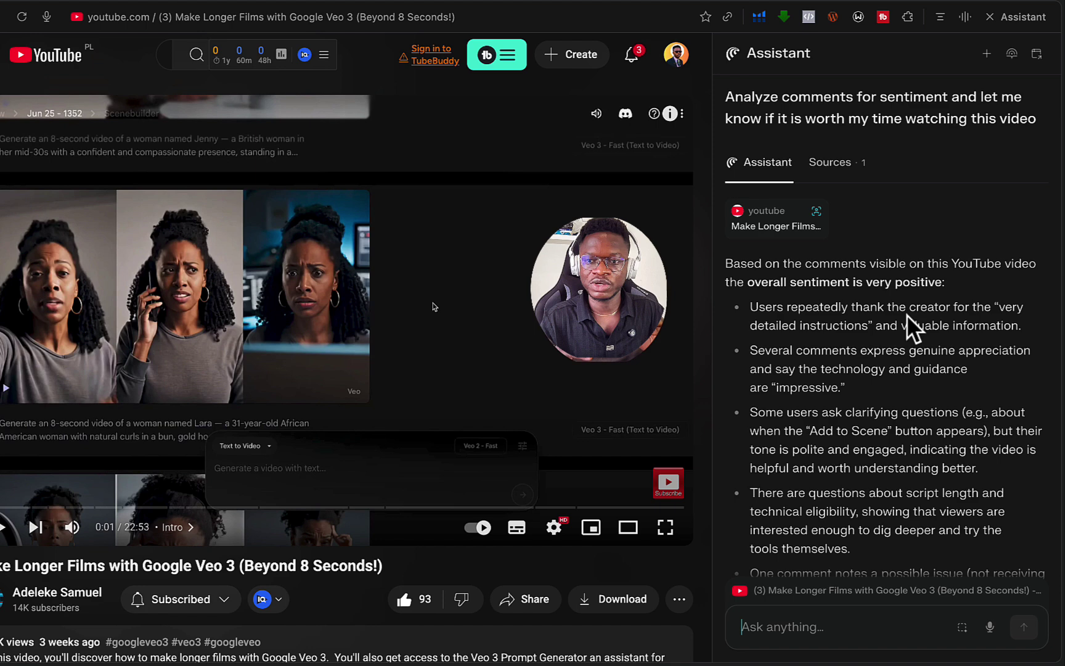
scroll(1012, 375, down, 2)
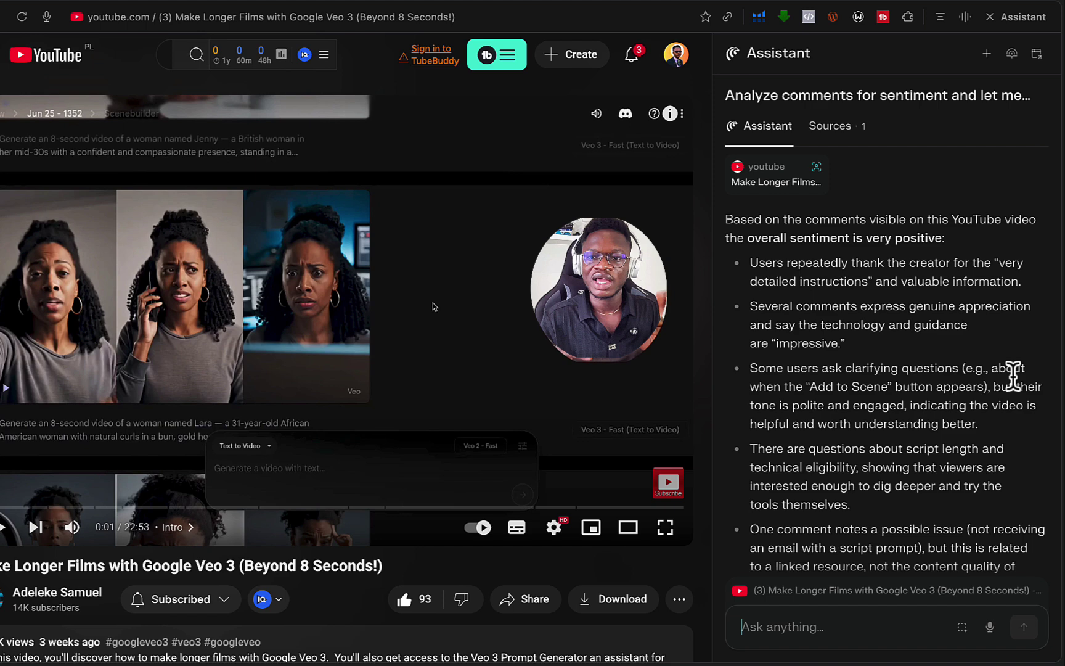
scroll(906, 397, down, 4)
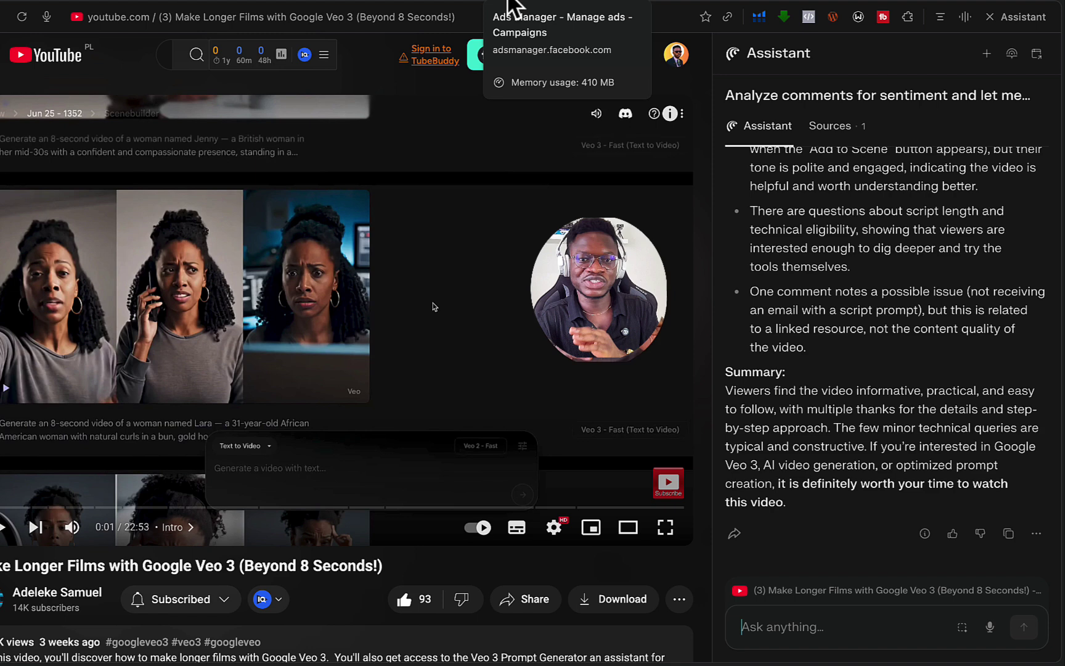
Switch to the Facebook Ads Manager tab showing the ad sets table
click(555, 3)
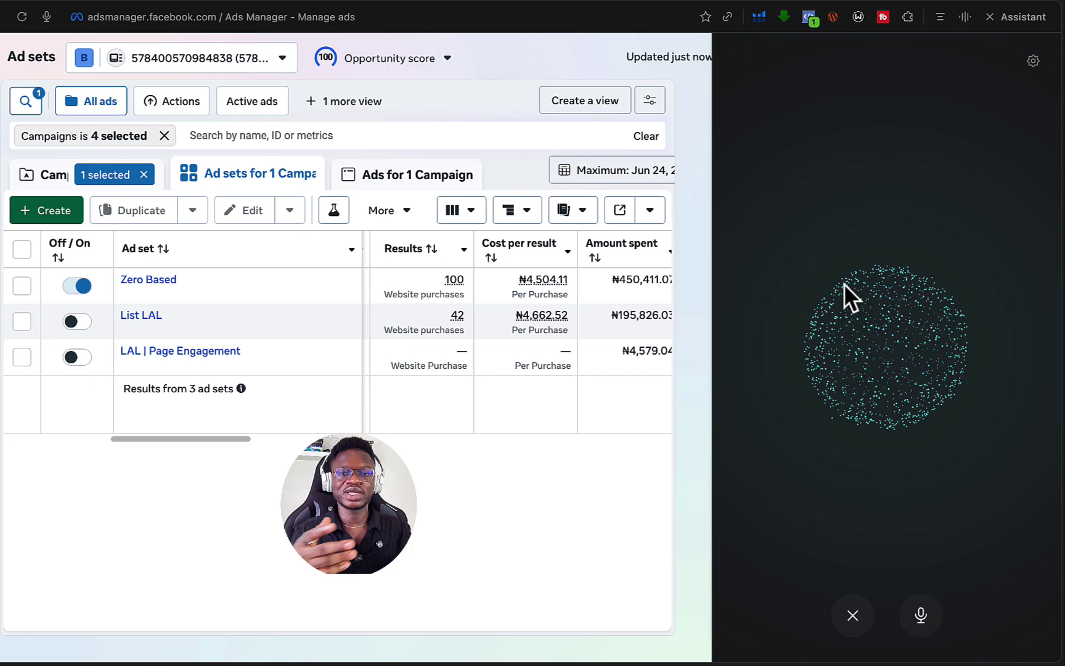
Submit the prompt to find an available MarTech domain, add it to Namecheap's cart and create a Facebook page
drag(675, 438, 668, 442)
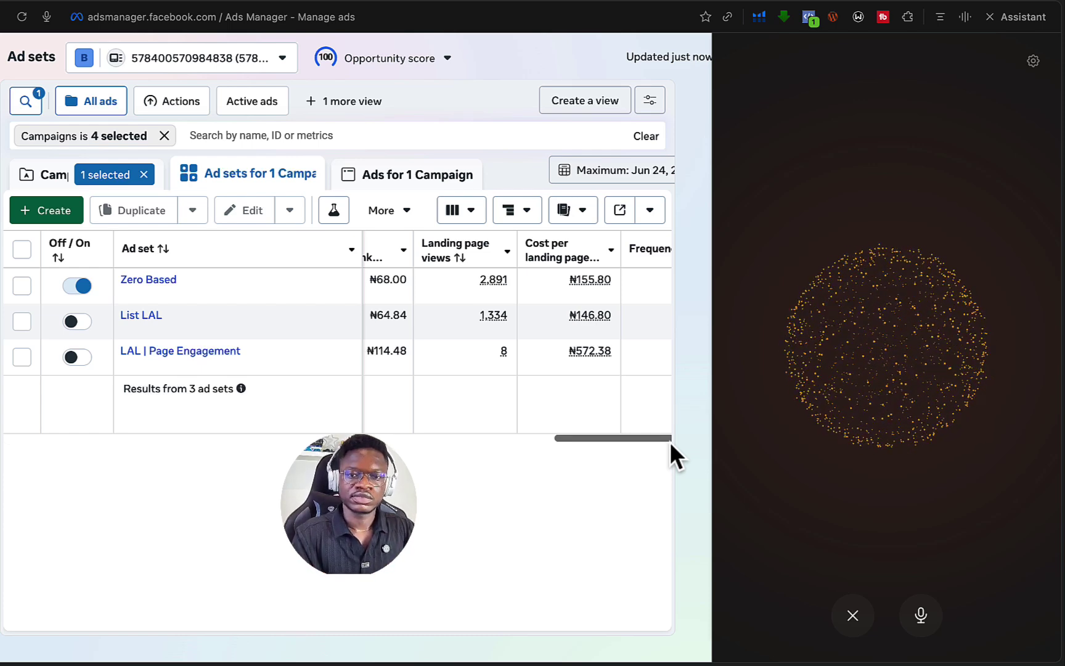
drag(638, 438, 305, 419)
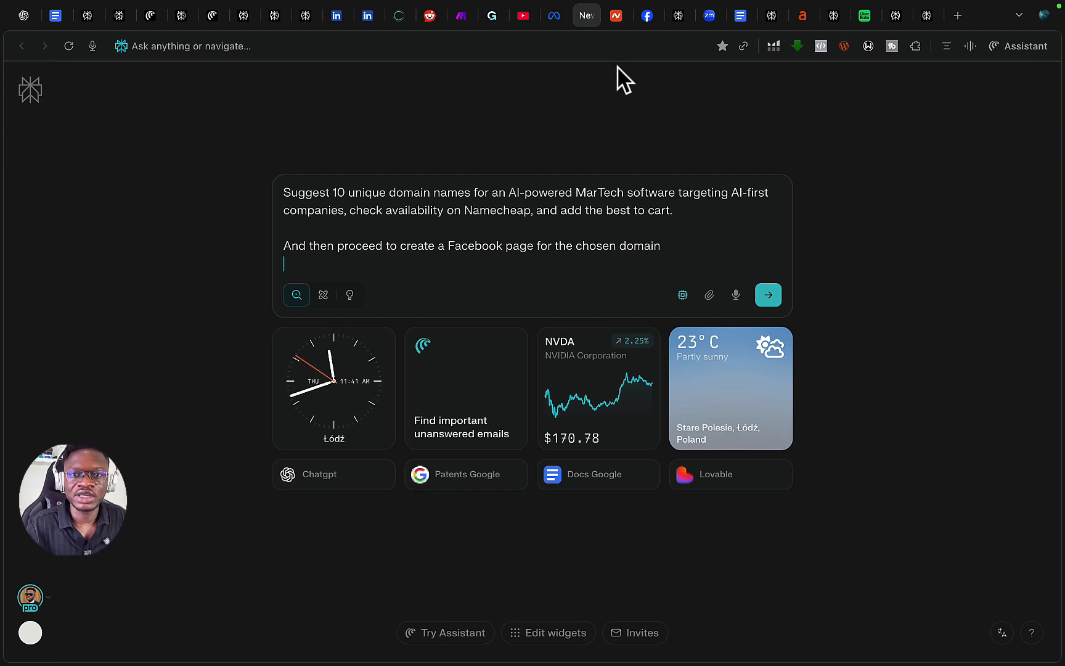
key(Return)
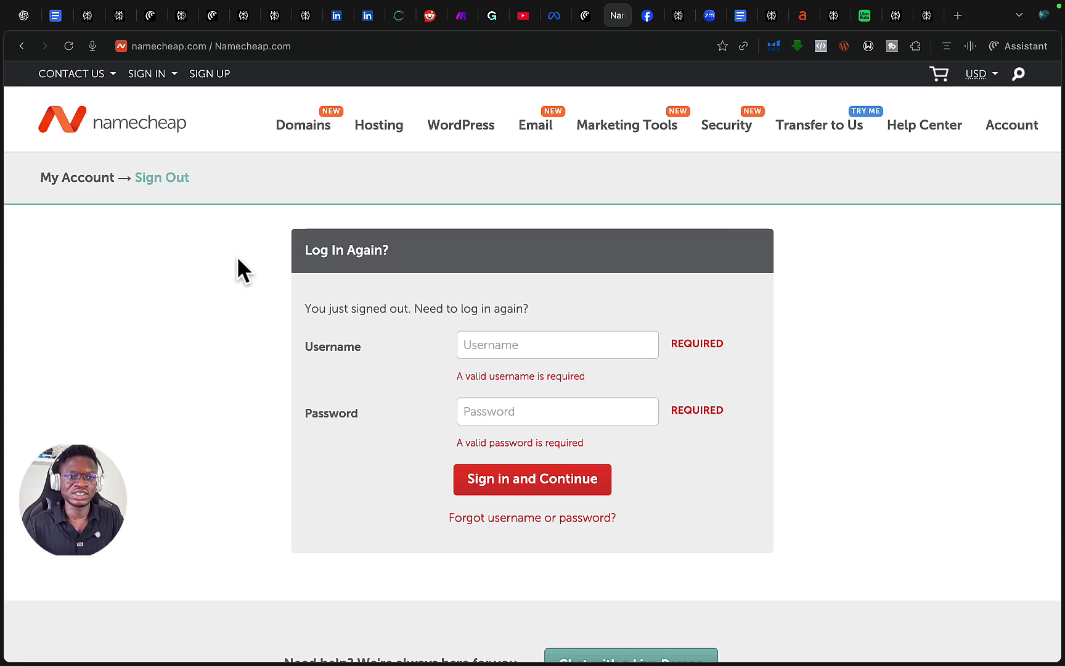
Go back to the assistant tab and resend the domain-name request
click(581, 17)
key(Return)
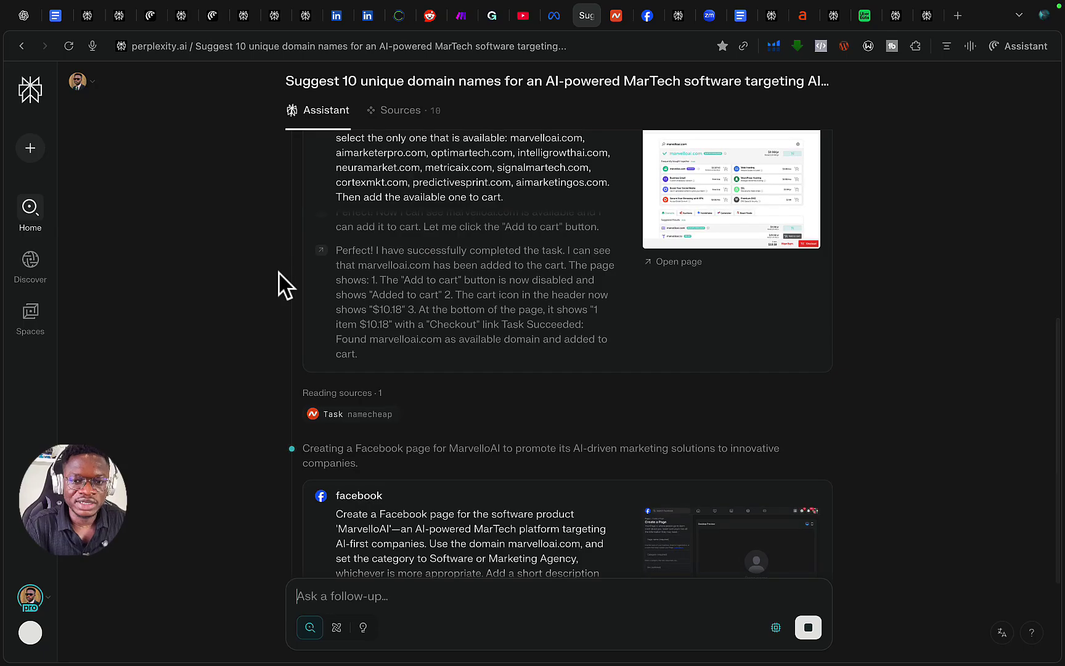
Scroll the thread and Namecheap task log to confirm marvelloai.com is in the cart at $10.18
scroll(283, 286, up, 3)
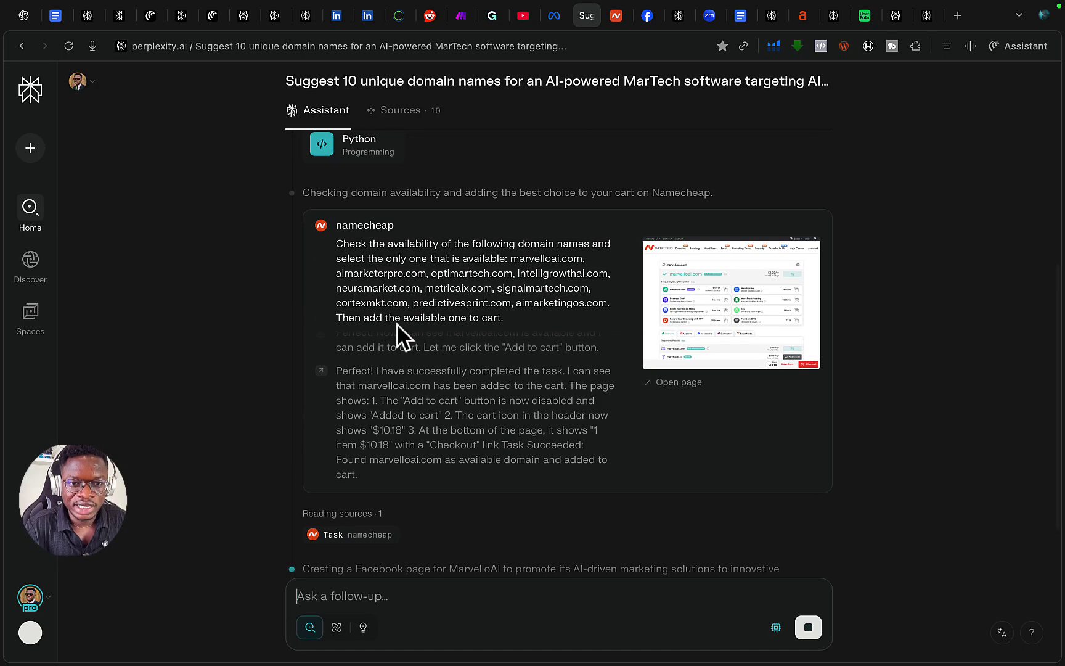
scroll(398, 336, down, 3)
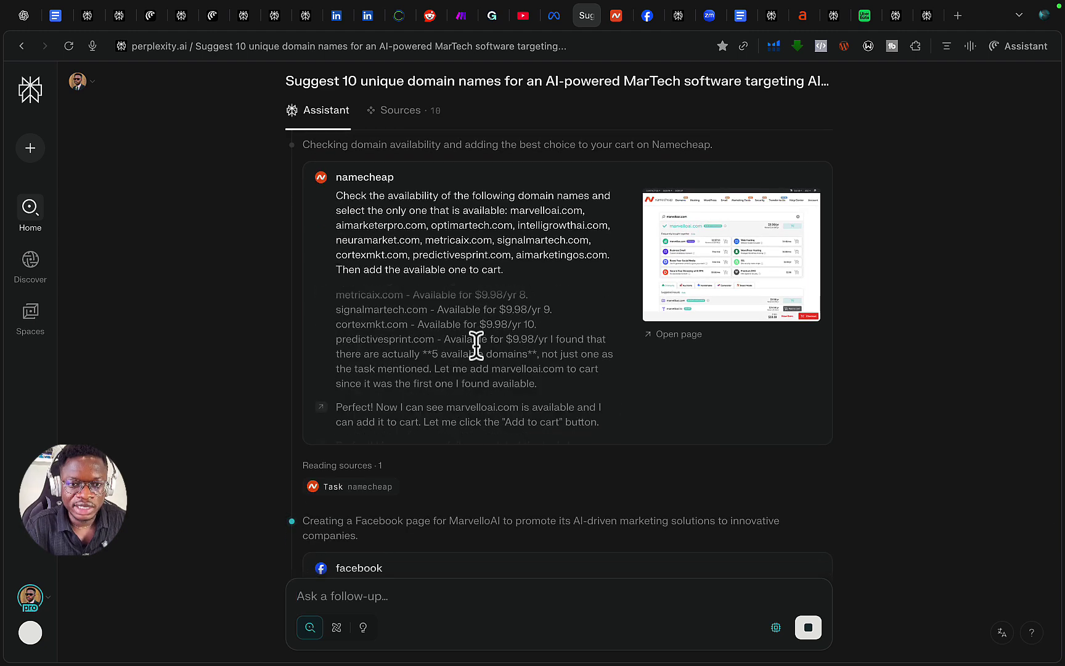
scroll(434, 354, up, 2)
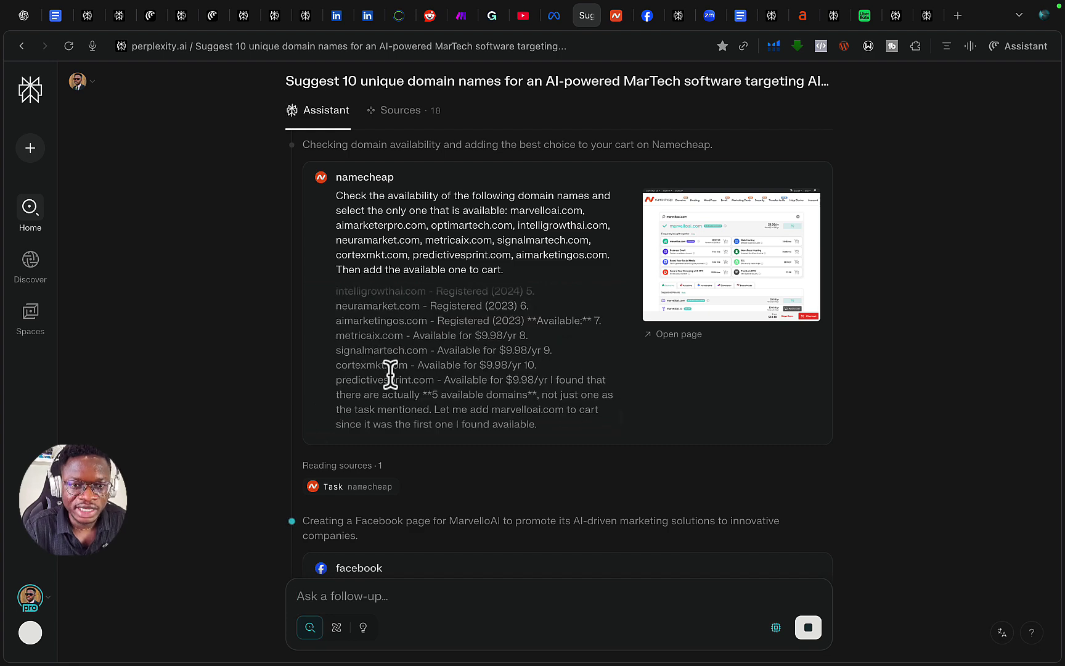
scroll(390, 373, down, 1)
scroll(435, 369, down, 2)
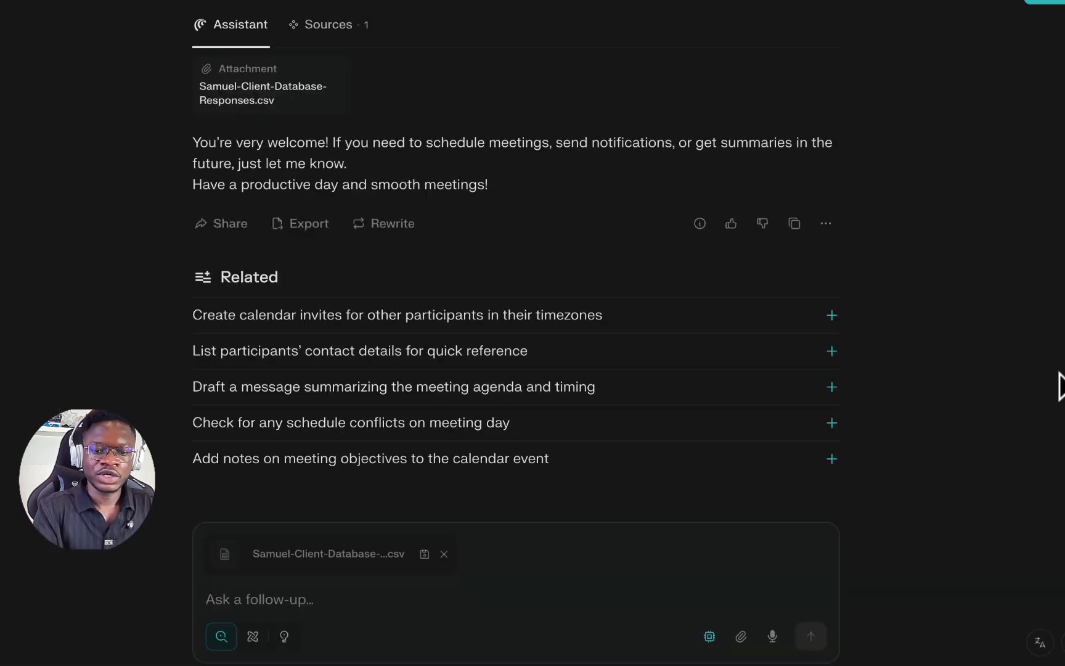
Paste and send the request for a Friday 9 PM Zoom meeting with the client from the CSV
text(schedule a zoom meeting with Samuel on Friday at 9pm)
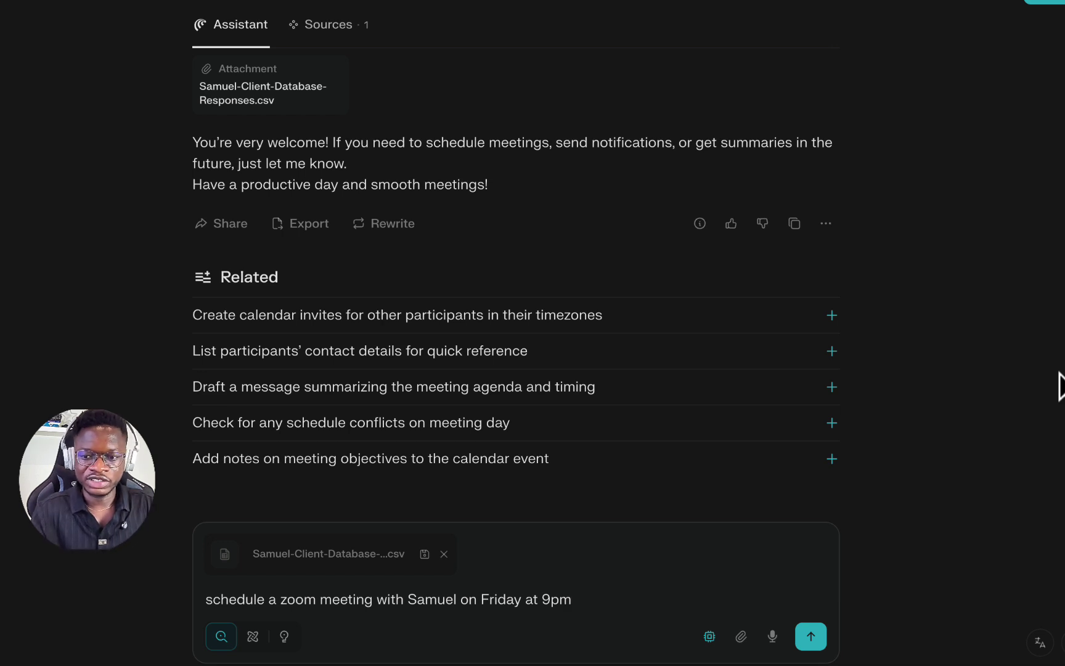
key(Return)
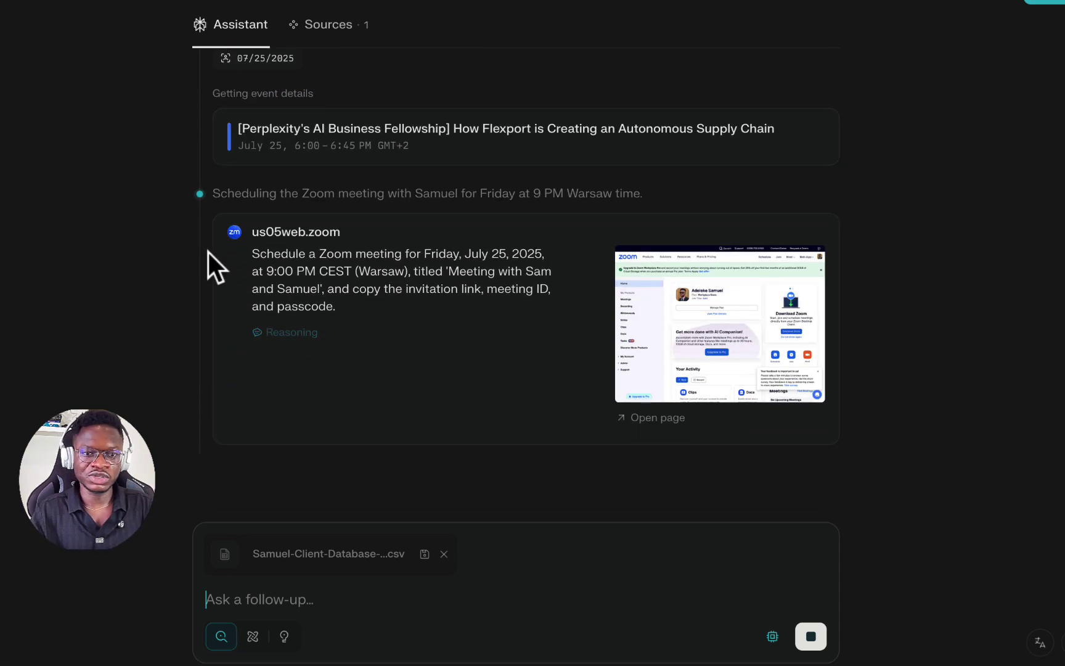
scroll(250, 195, up, 2)
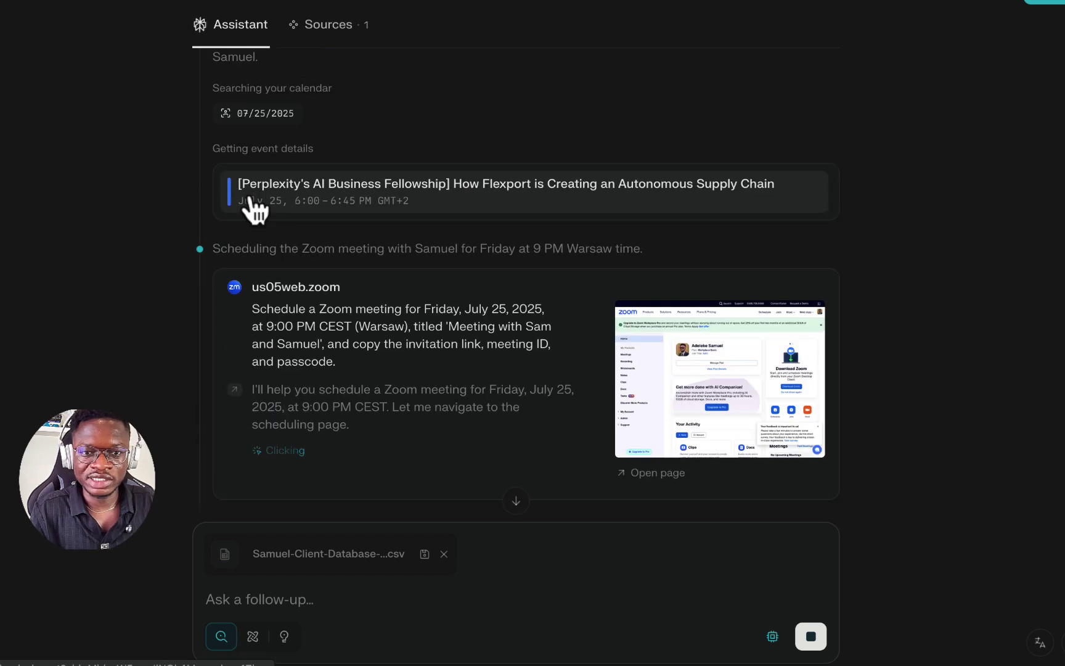
scroll(196, 228, down, 1)
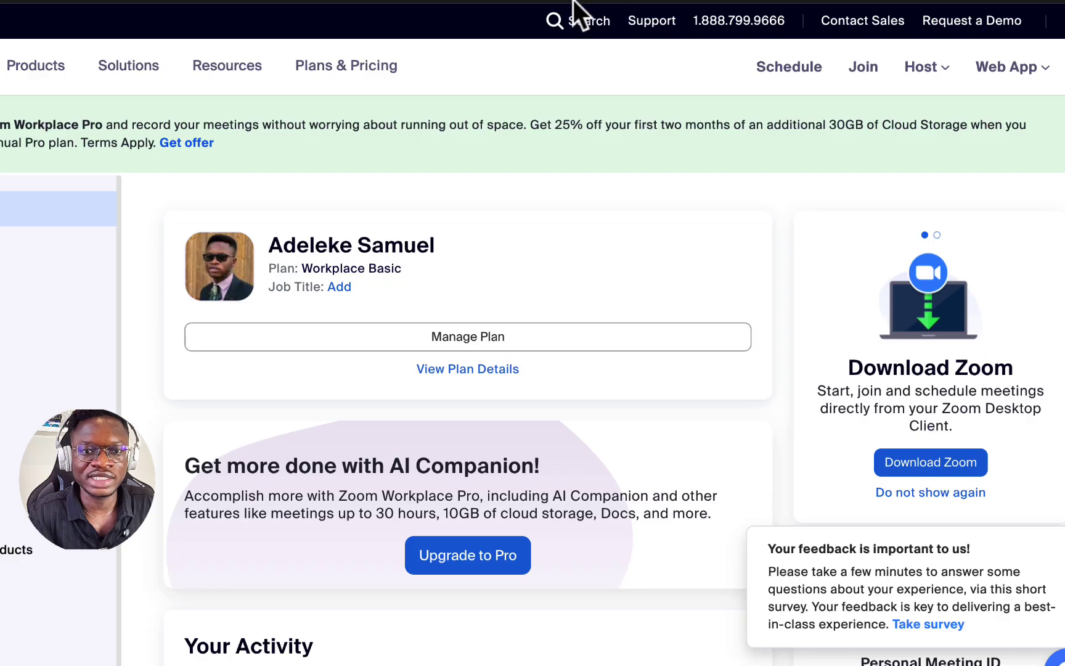
Check Zoom's Meetings list for upcoming meetings
click(9, 297)
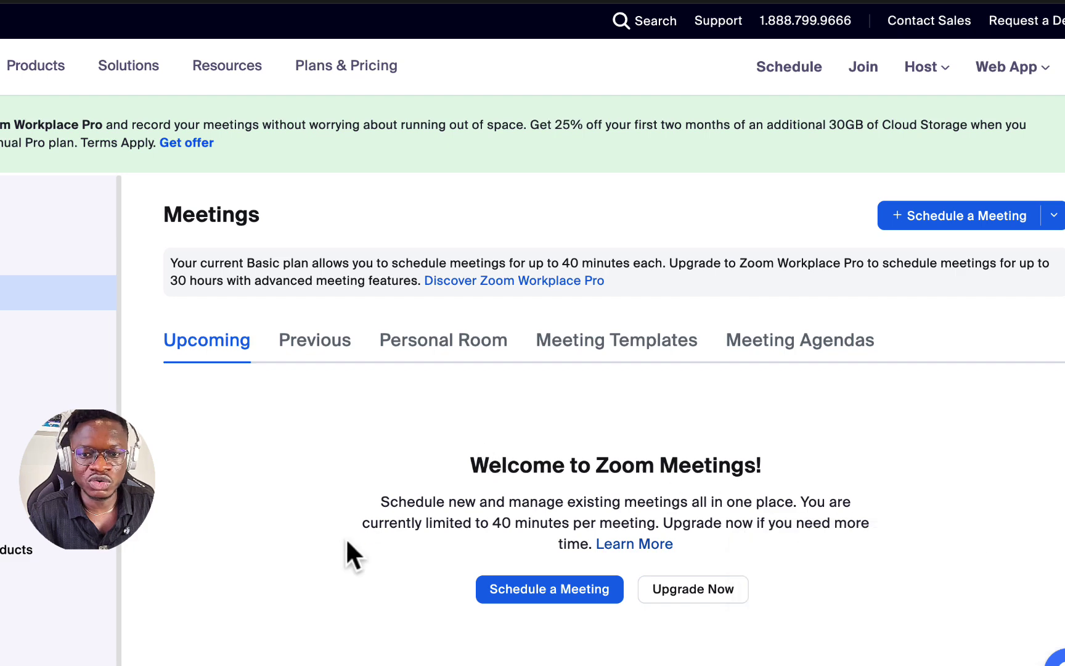
scroll(345, 537, down, 4)
scroll(435, 373, up, 2)
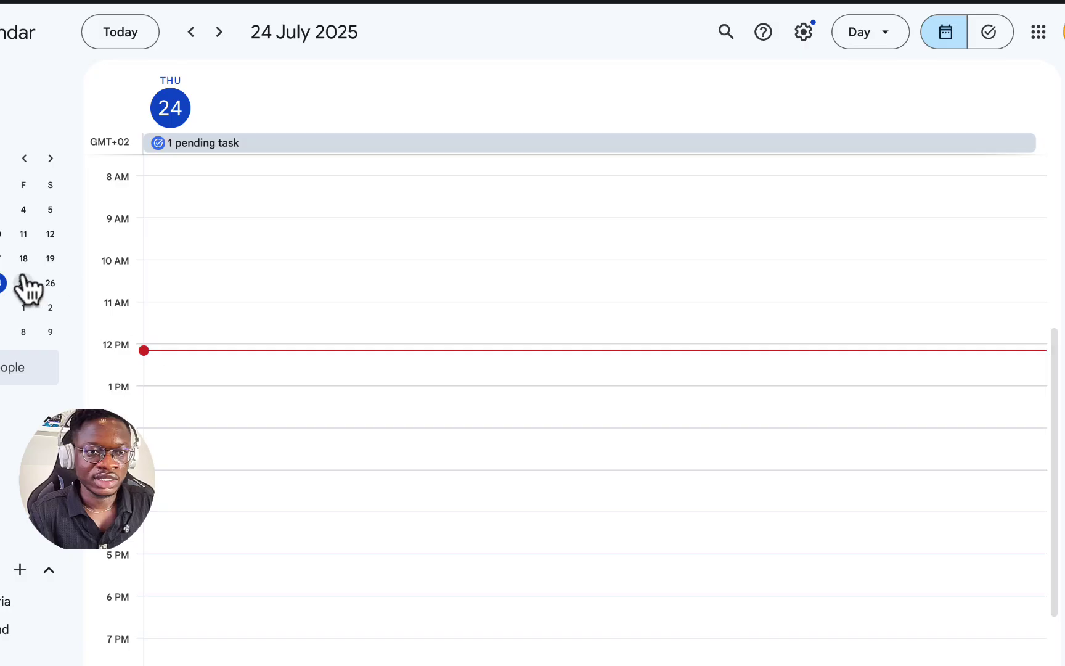
Move Google Calendar to Friday, 25 July 2025 and scan its events
click(24, 283)
scroll(416, 364, down, 3)
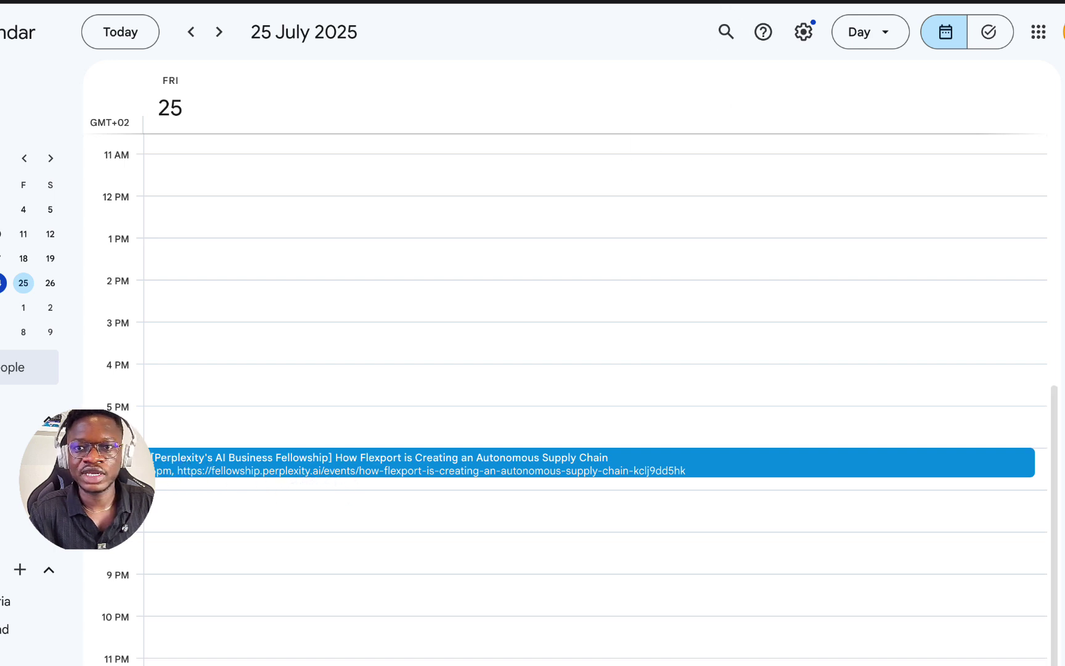
Approve adding the Friday 25 July 9 PM Zoom meeting to Google Calendar and verify the event
click(675, 3)
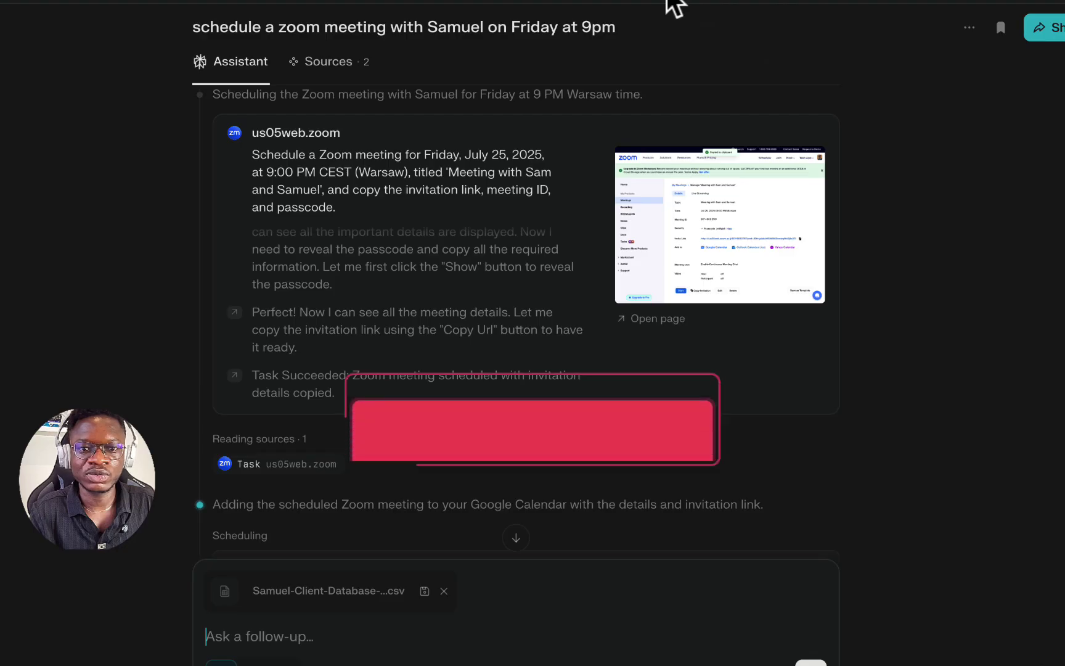
scroll(249, 459, up, 2)
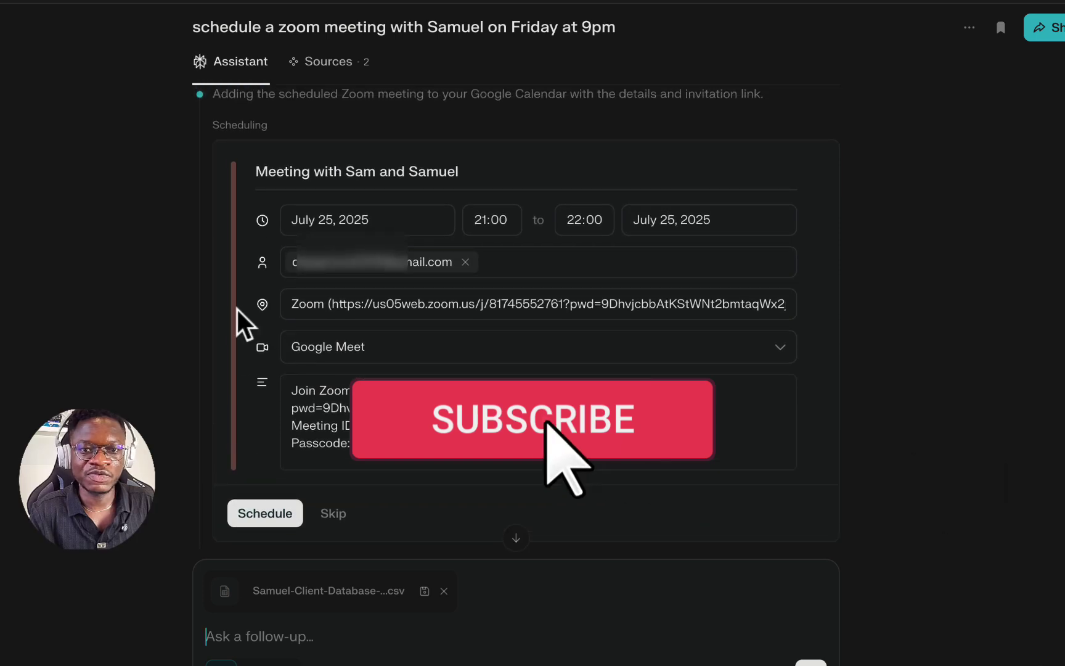
scroll(129, 398, up, 1)
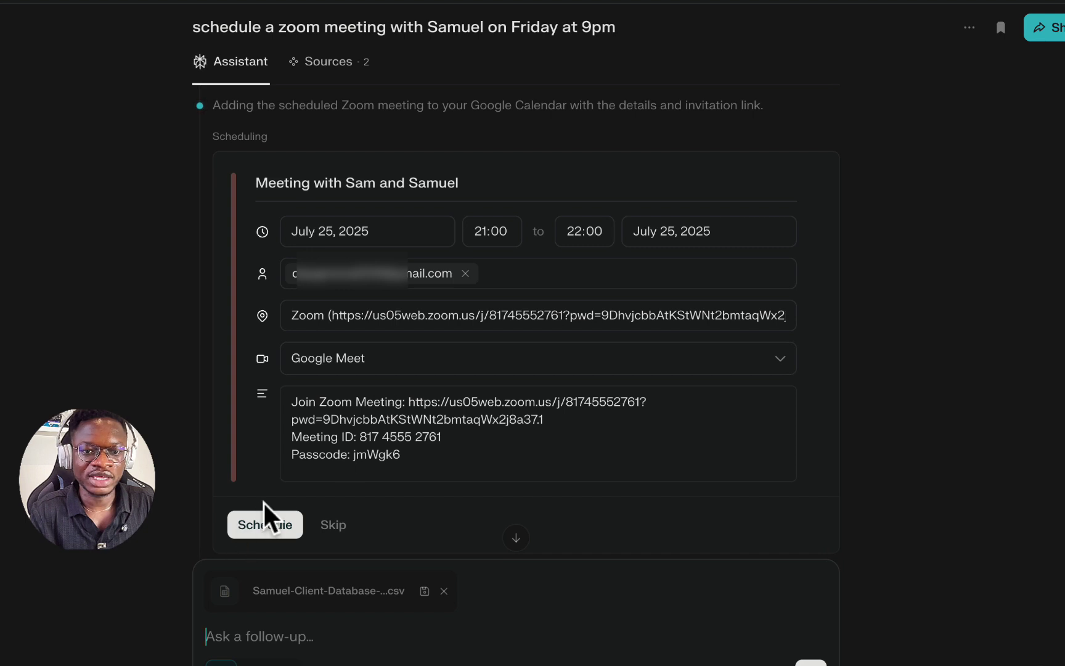
click(267, 521)
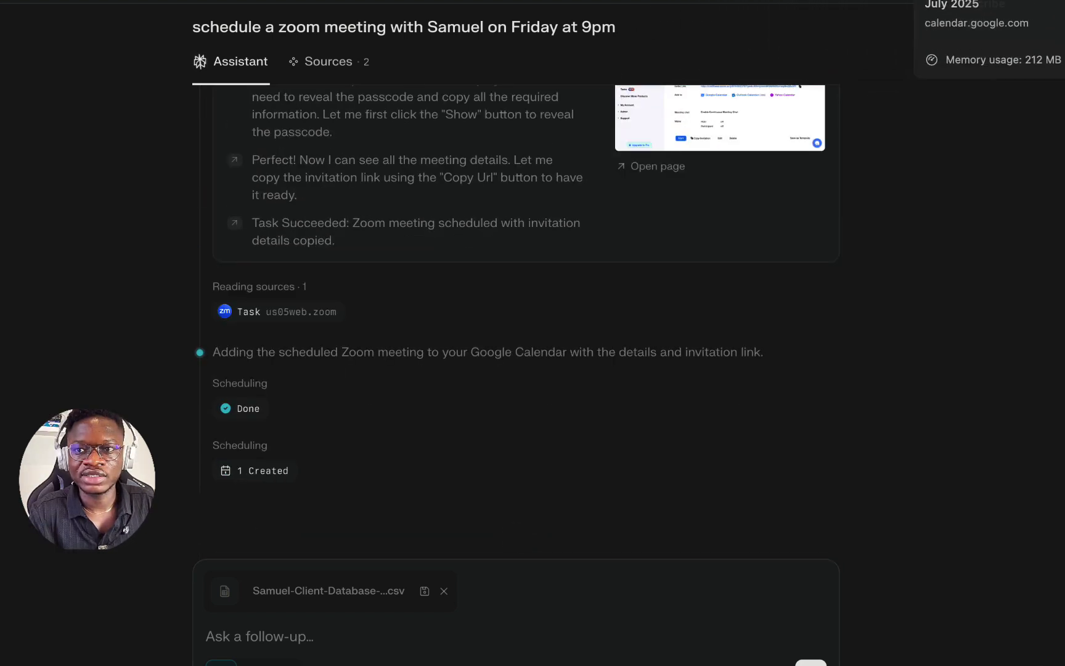
click(925, 2)
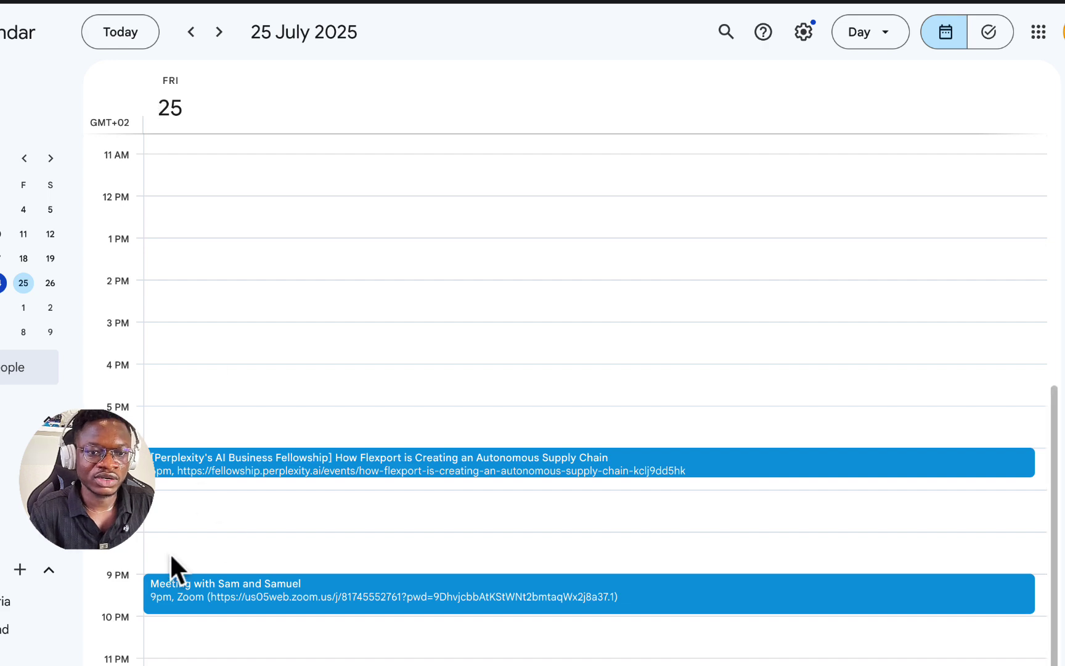
click(771, 1)
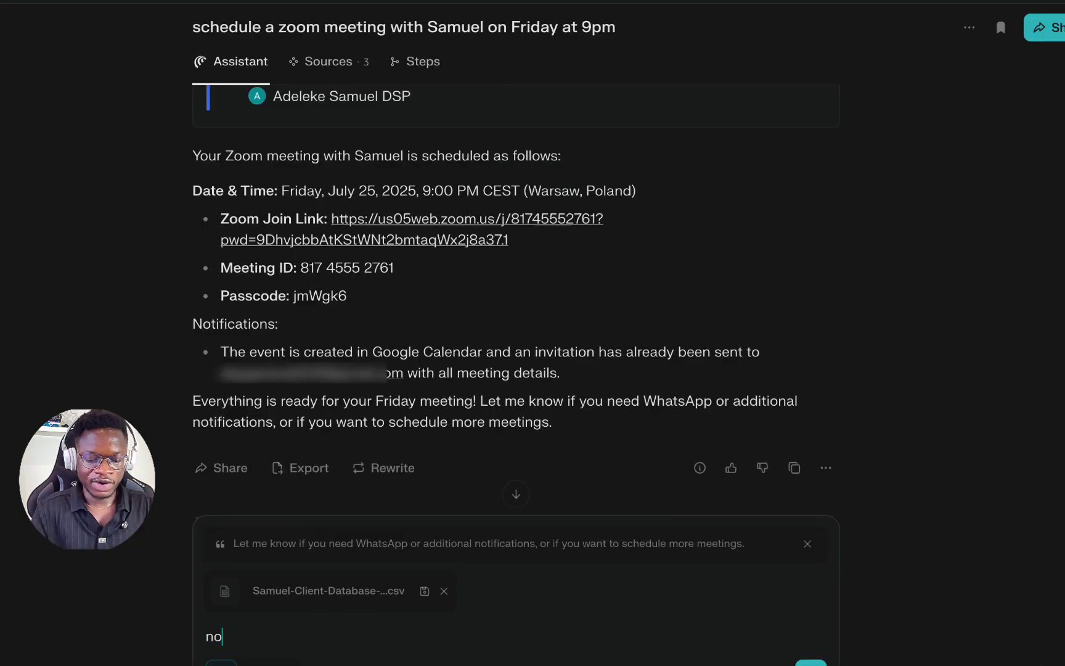
Ask the agent to notify the client about the meeting by email and WhatsApp
text(tified the client via )
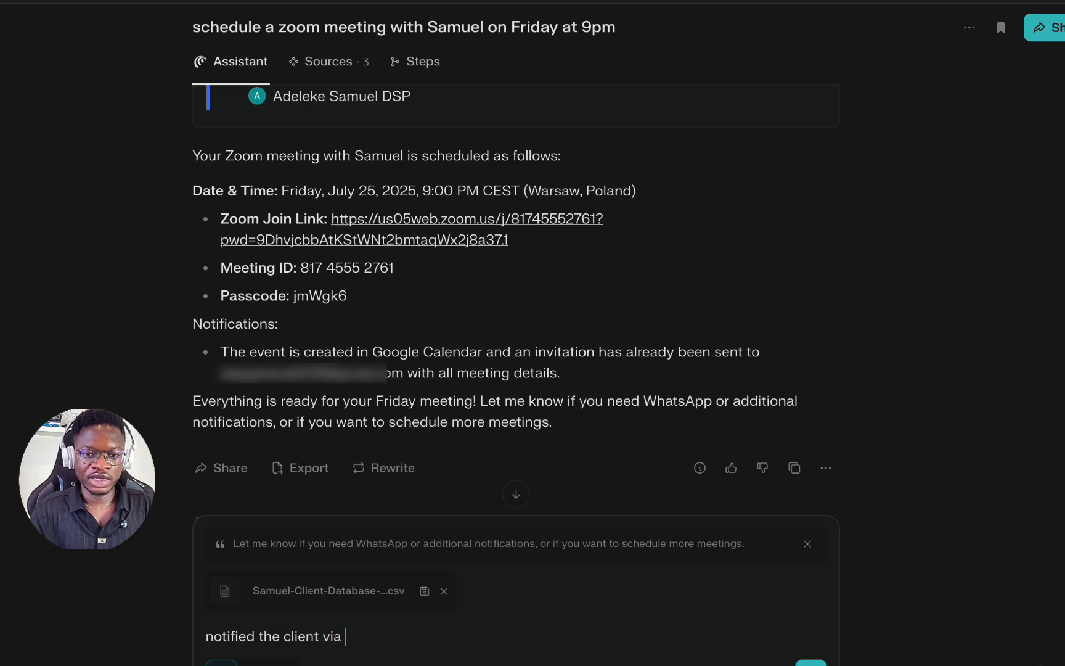
text(email and watsapp)
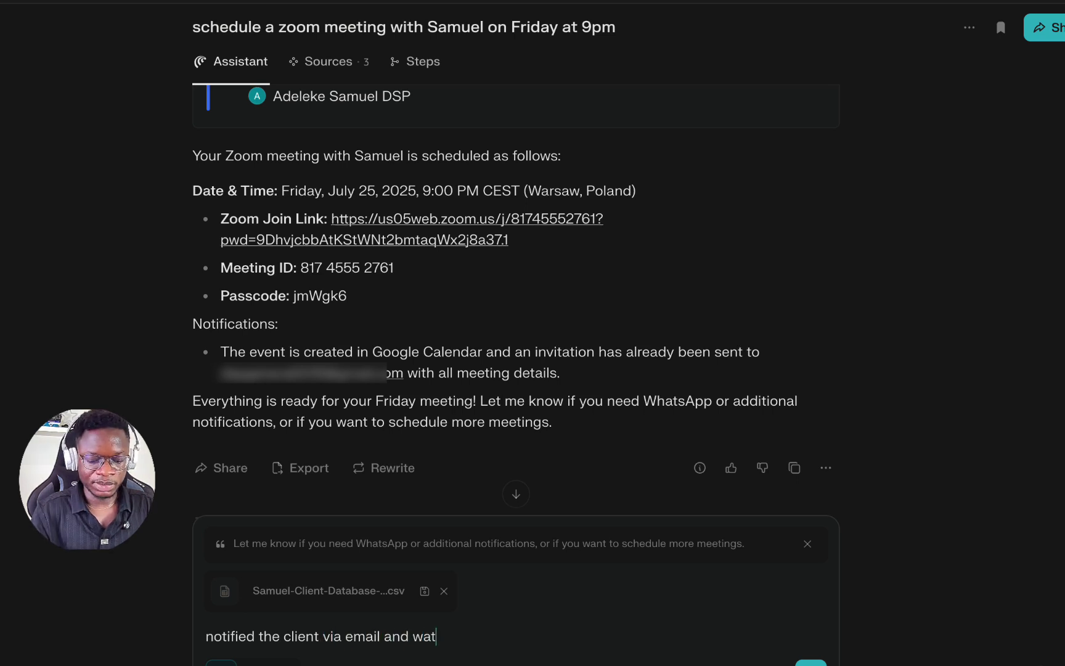
key(Return)
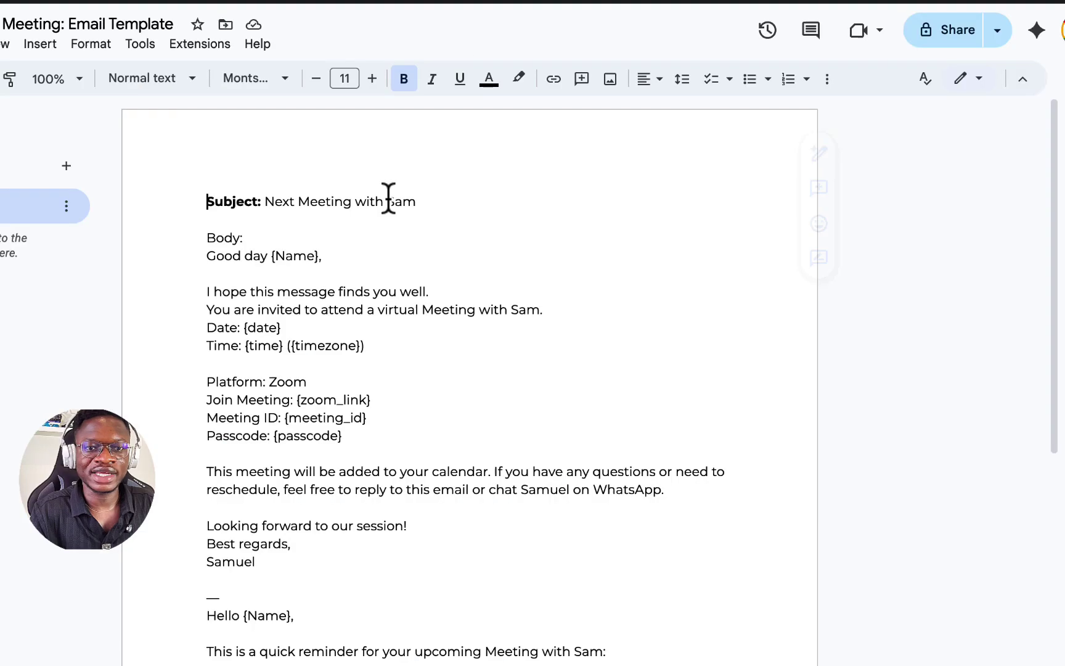
Review the meeting email template, then send the 'Next Meeting with Sam' email to the client
scroll(471, 230, down, 1)
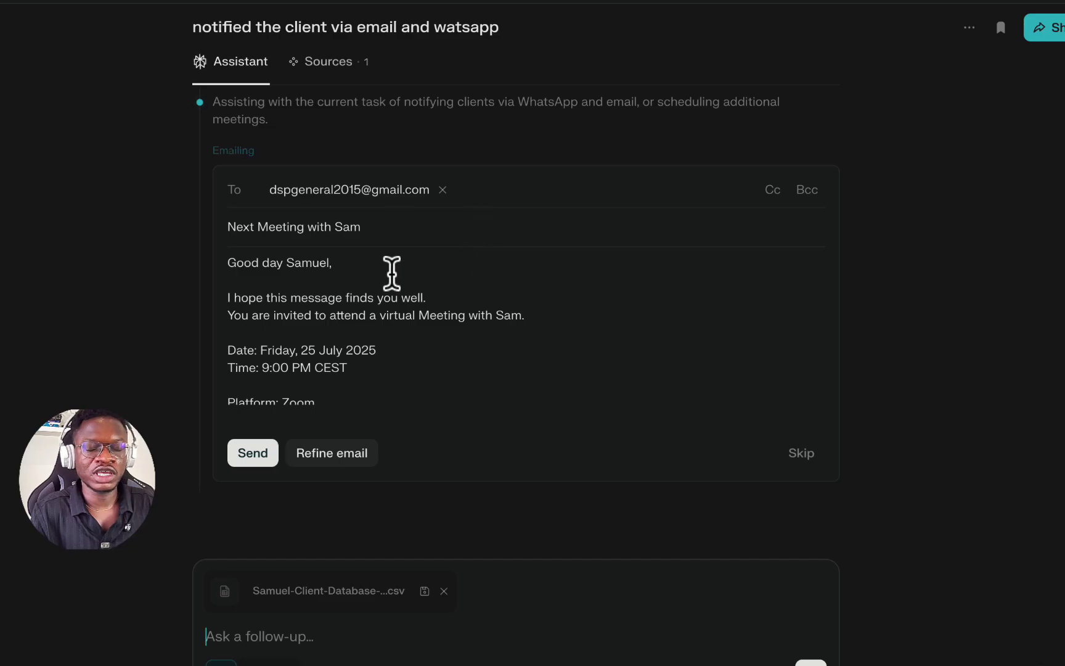
click(249, 453)
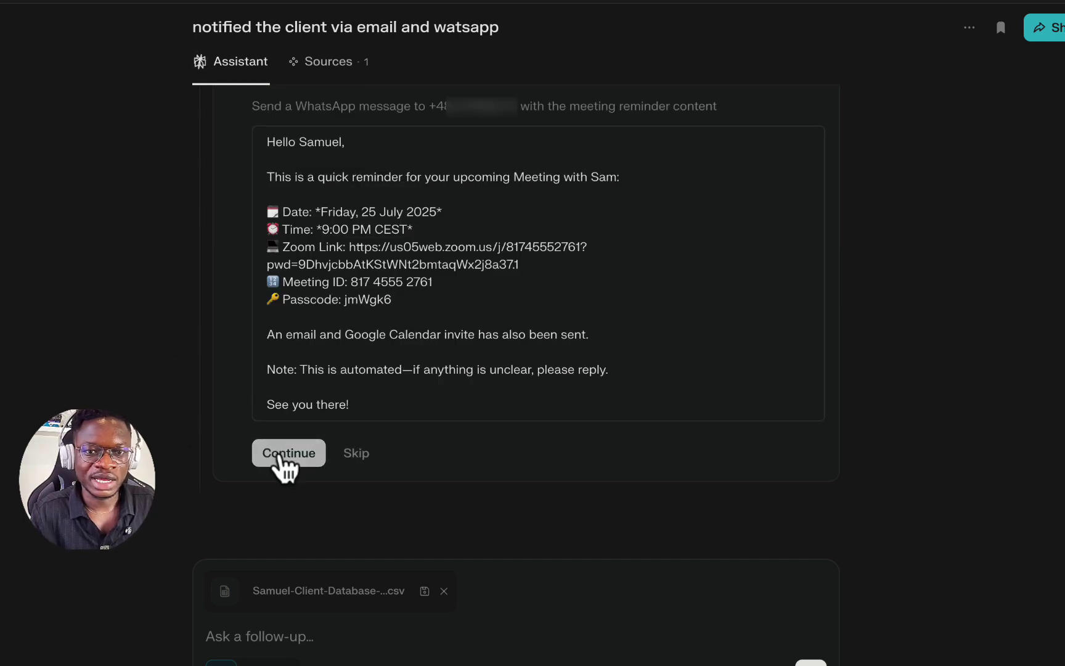
Approve sending the drafted WhatsApp meeting reminder to the client
click(281, 457)
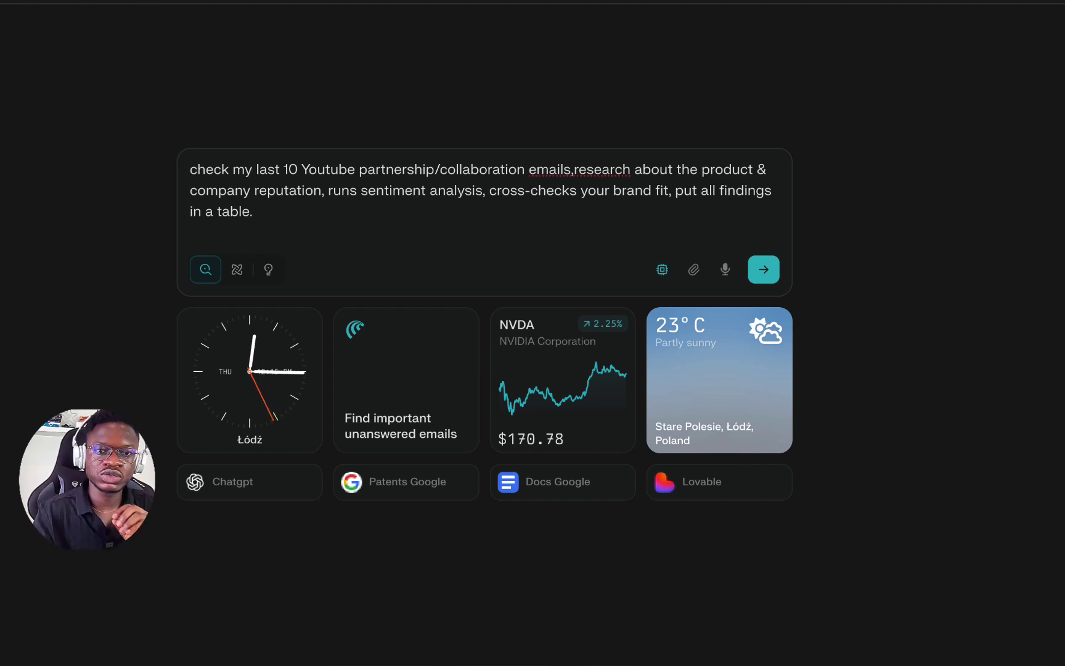
Submit the partnership-email request and review the six-company sentiment, reputation and brand-fit table and summary
key(Return)
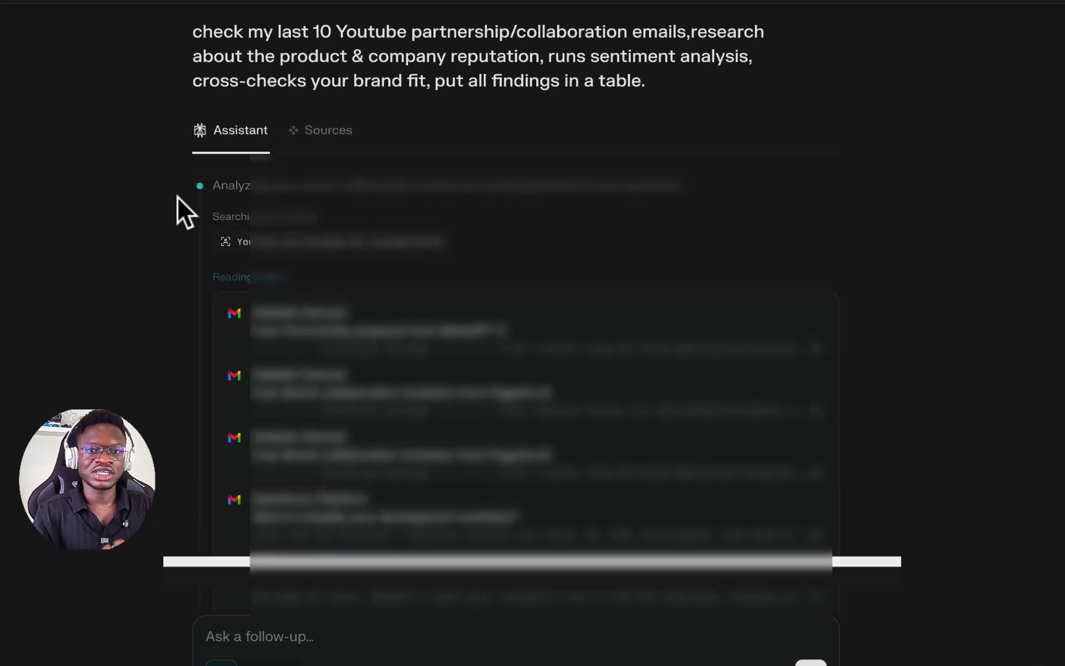
scroll(149, 190, up, 3)
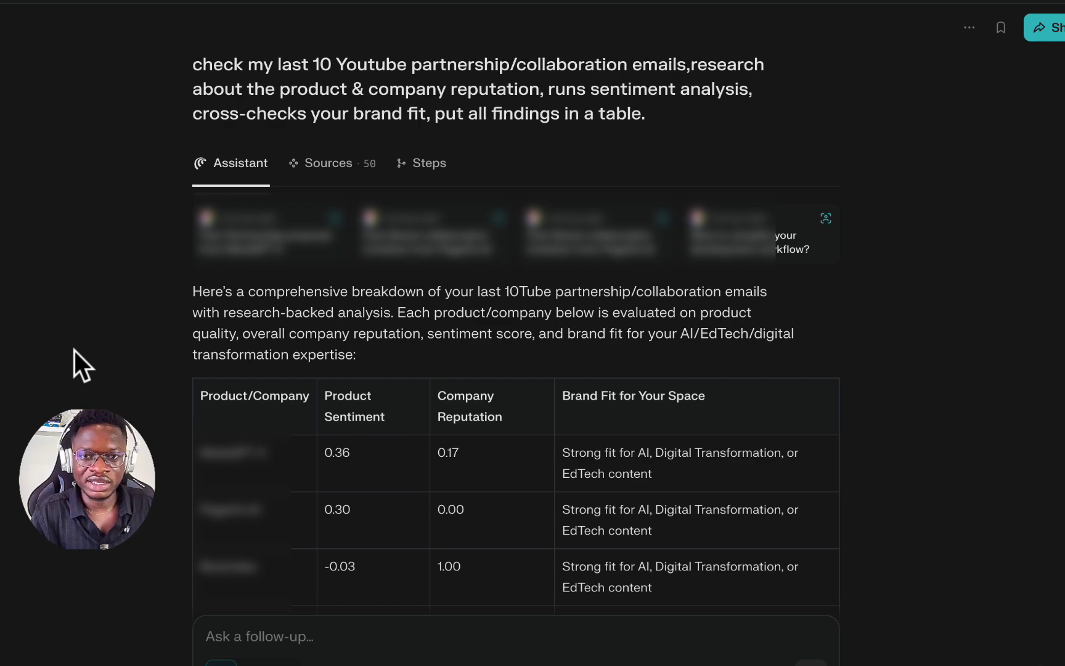
scroll(75, 350, down, 2)
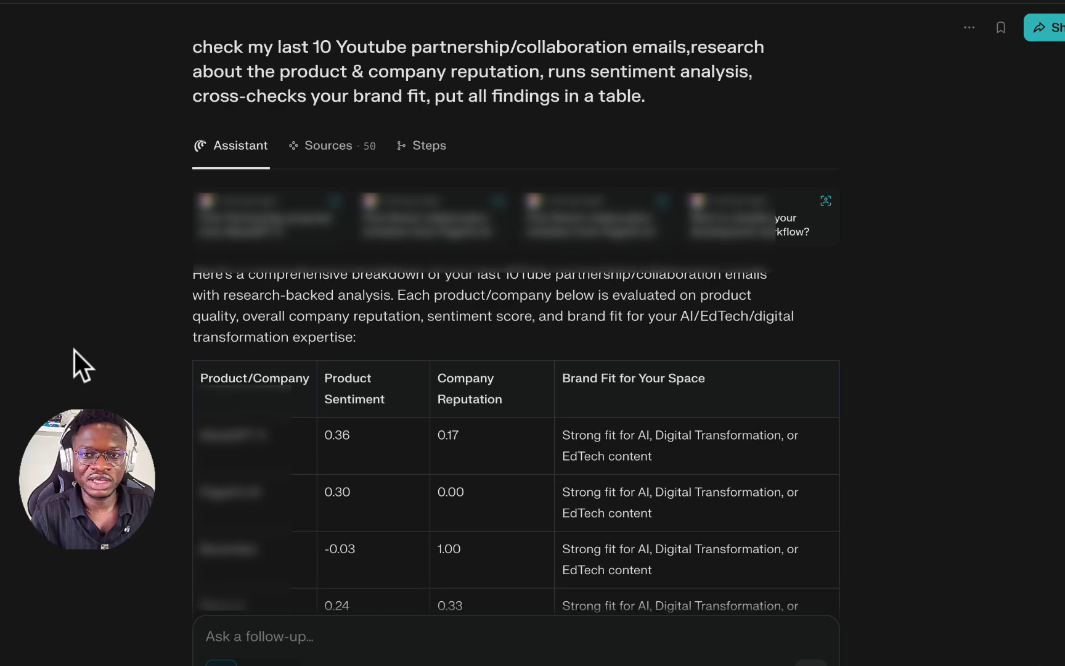
scroll(76, 350, down, 2)
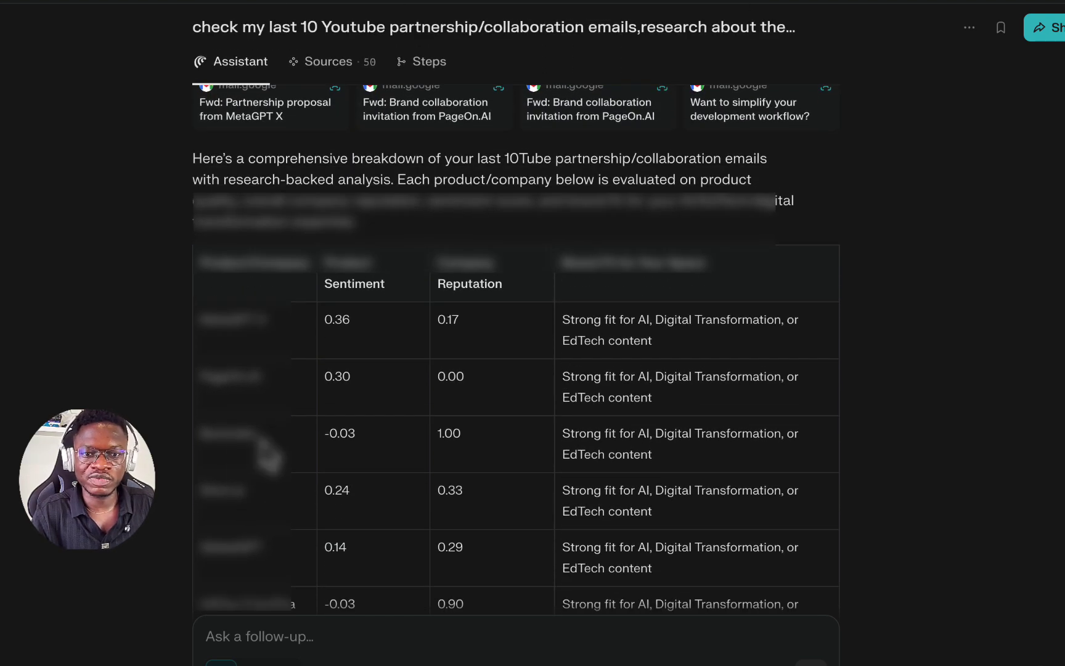
scroll(291, 480, down, 2)
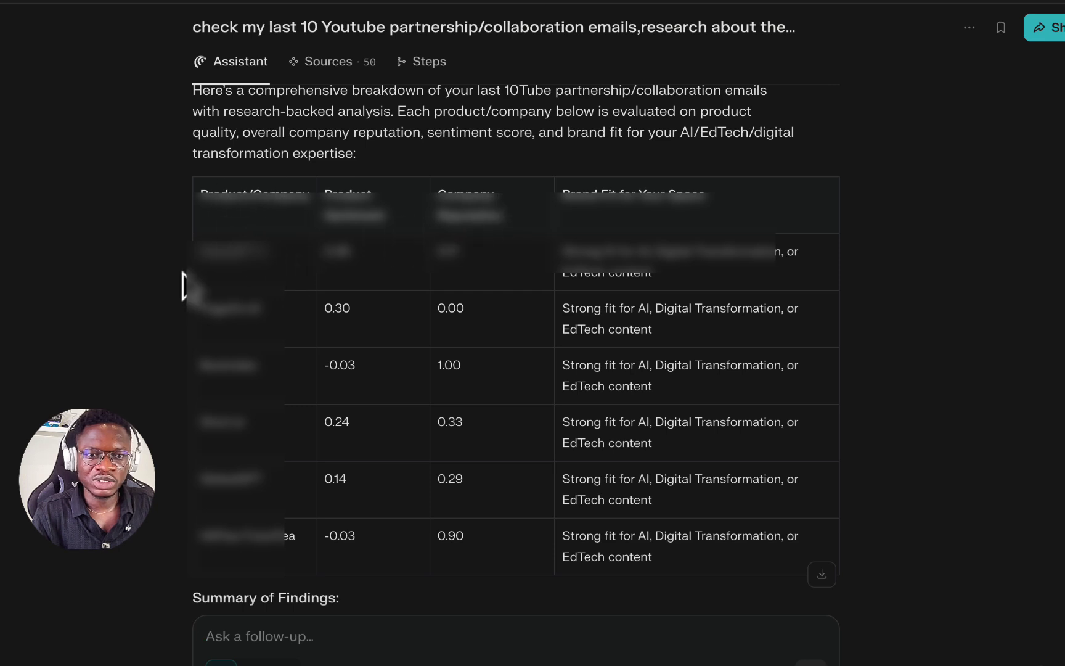
scroll(158, 336, down, 1)
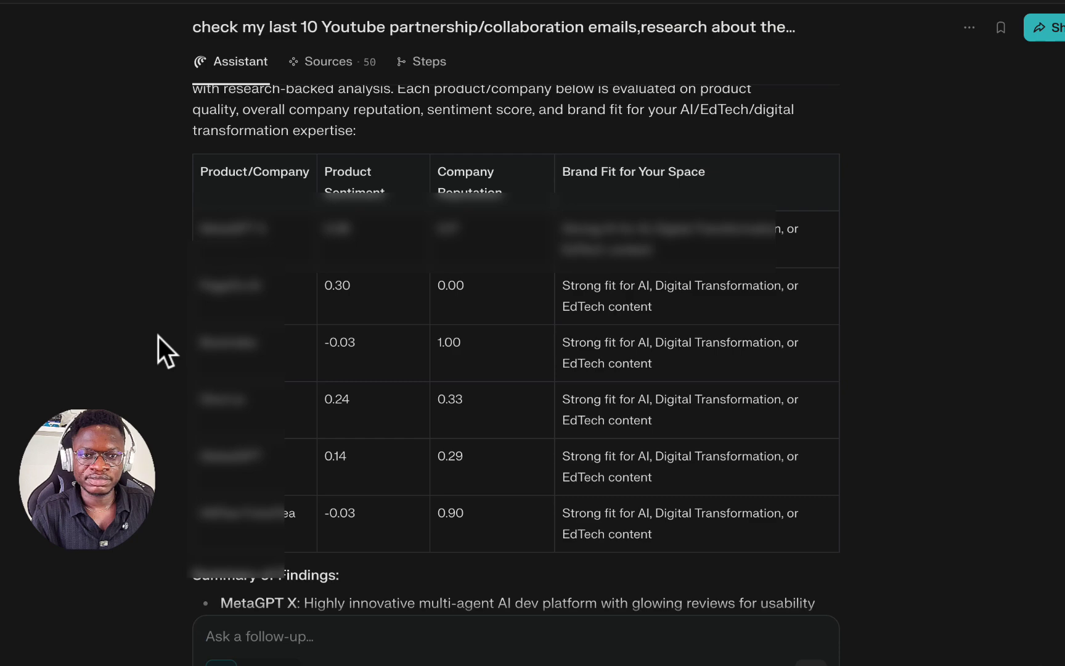
scroll(158, 336, up, 1)
scroll(158, 336, down, 2)
scroll(157, 336, down, 6)
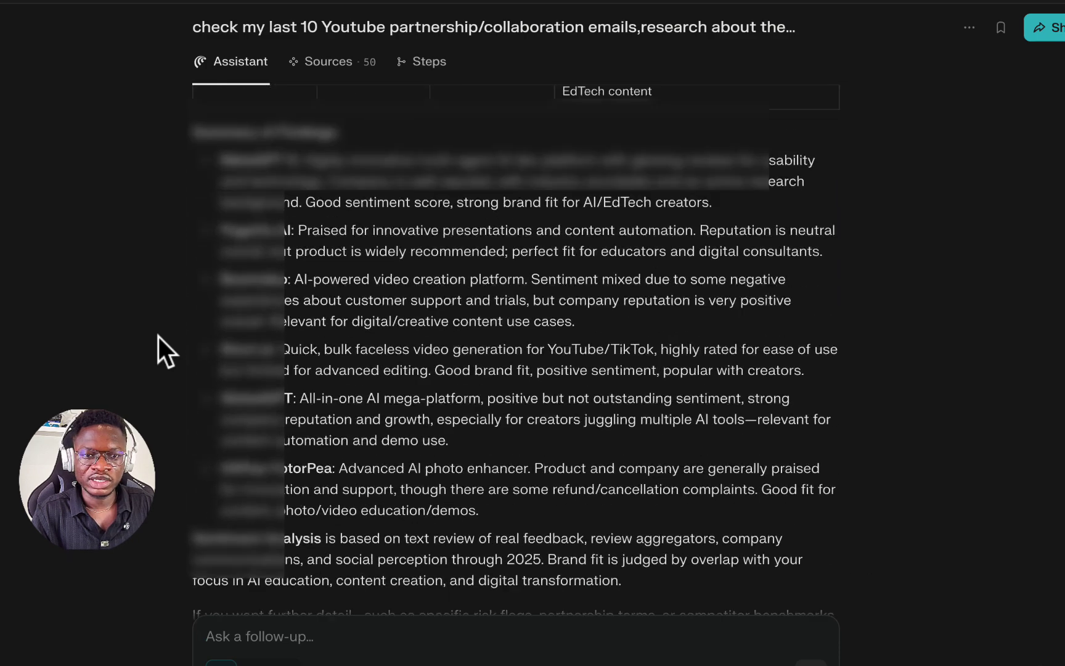
scroll(158, 336, down, 5)
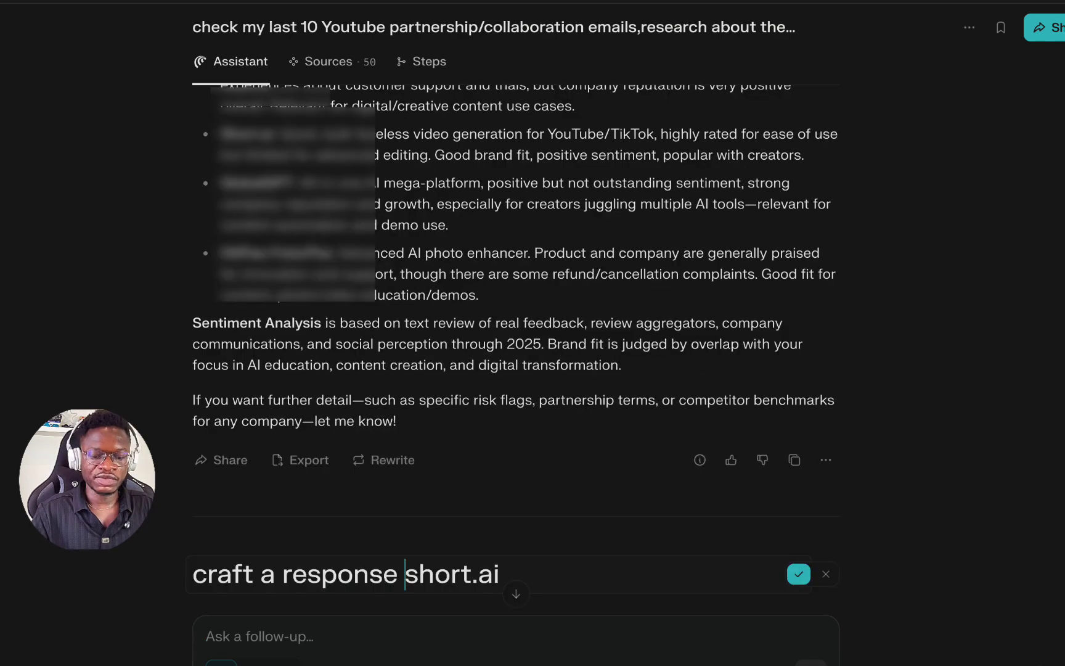
Change the query to 'craft a response to the short.ai email and send' and rerun it
text(to th)
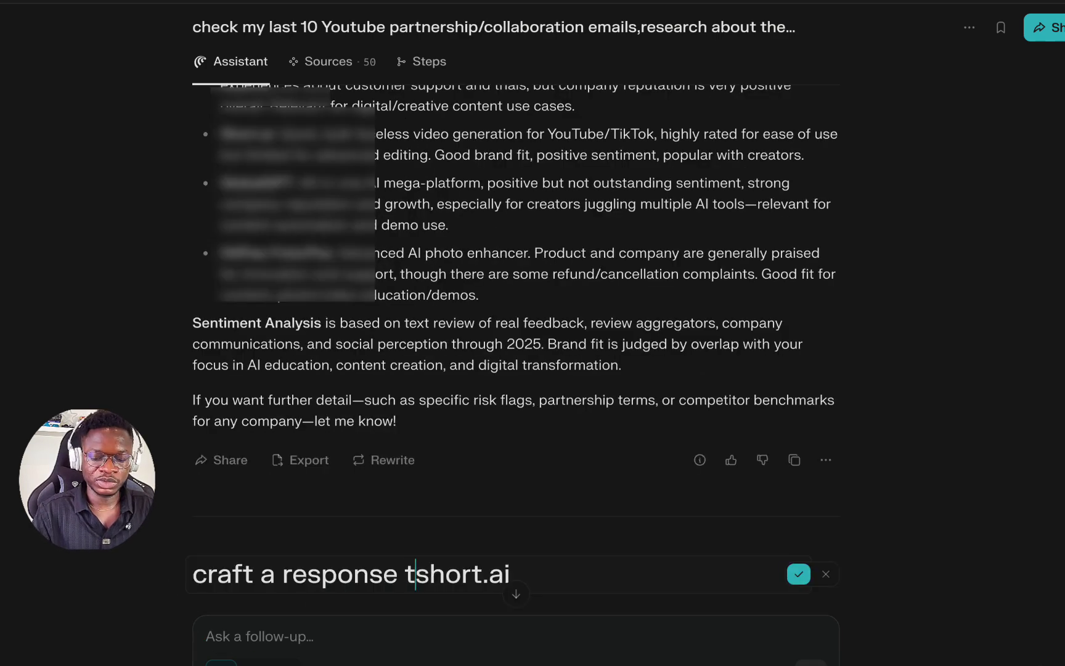
text(e)
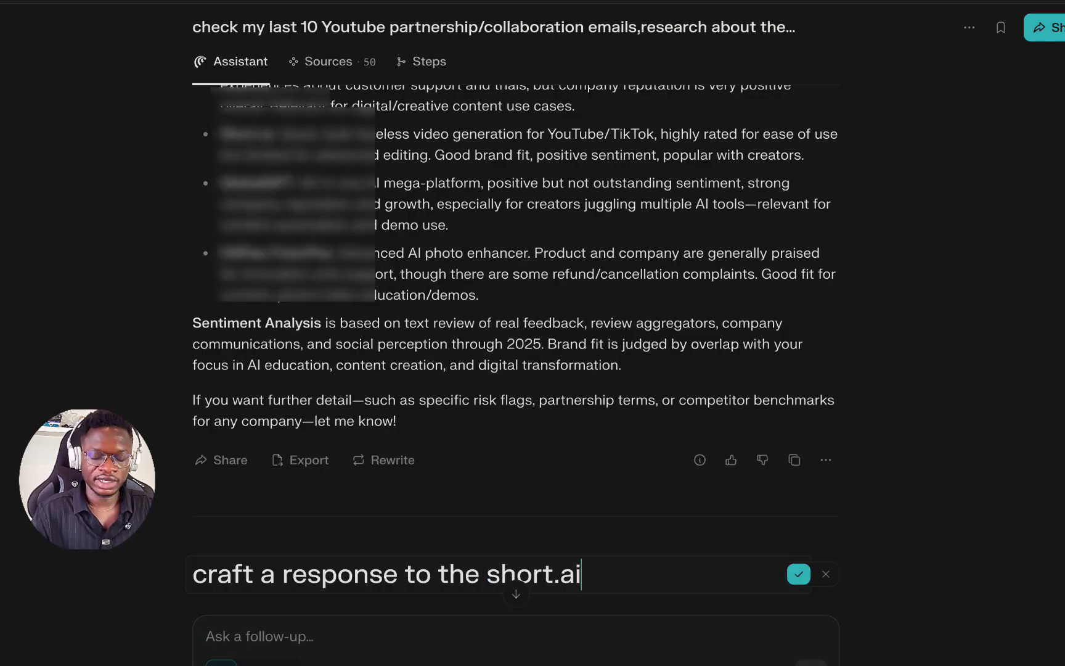
click(589, 574)
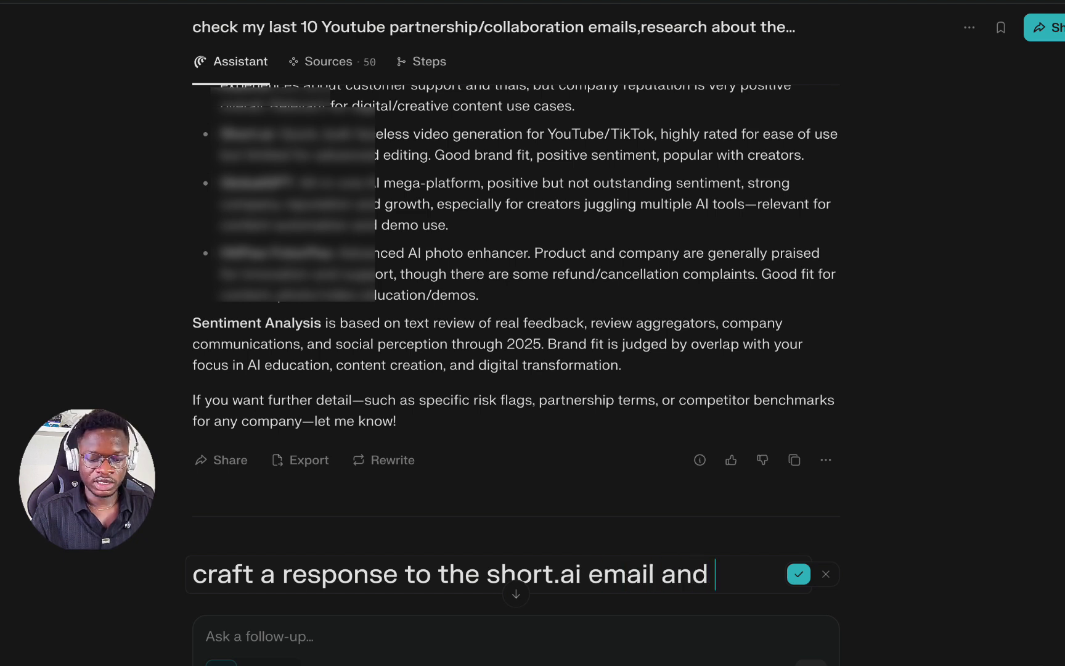
text(email and send)
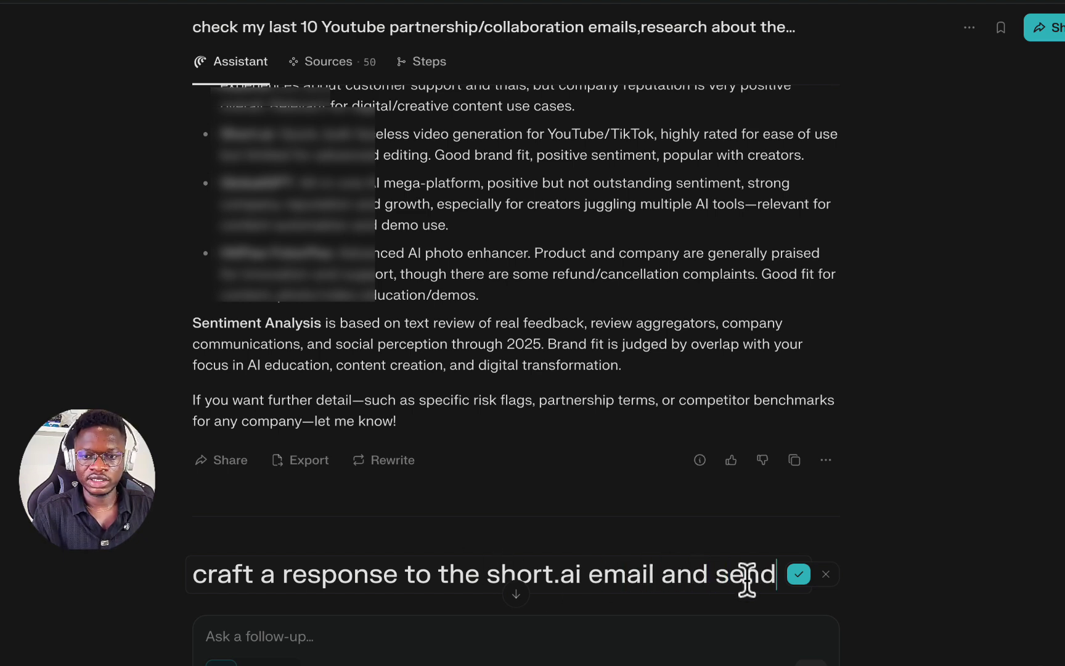
click(797, 574)
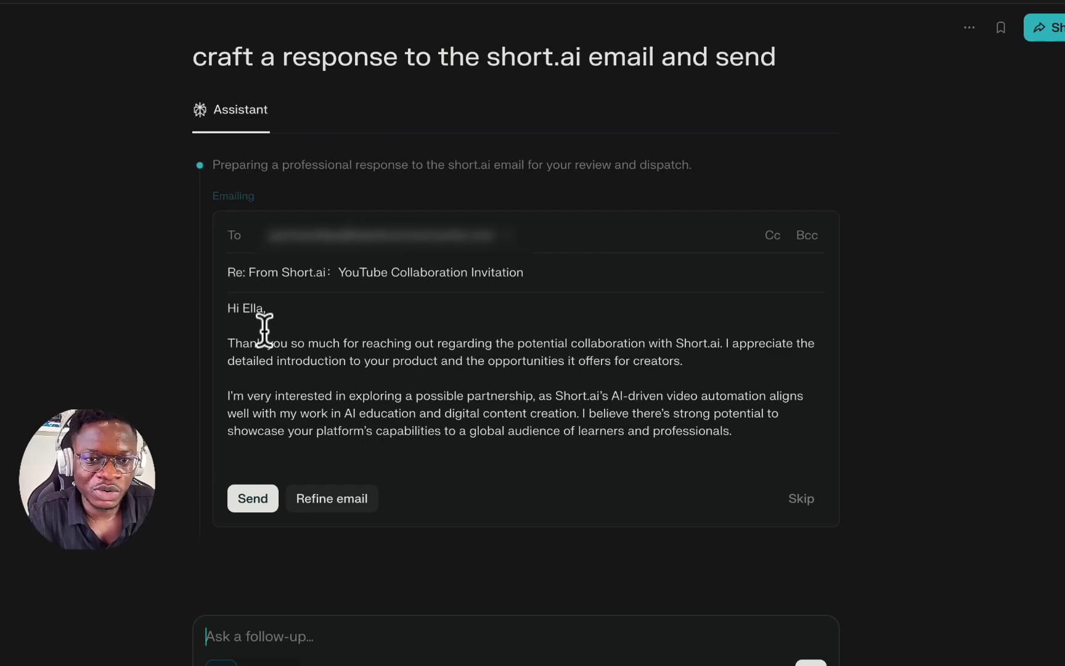
Review the drafted Short.ai reply and reject it without sending
scroll(407, 404, down, 10)
scroll(406, 405, up, 10)
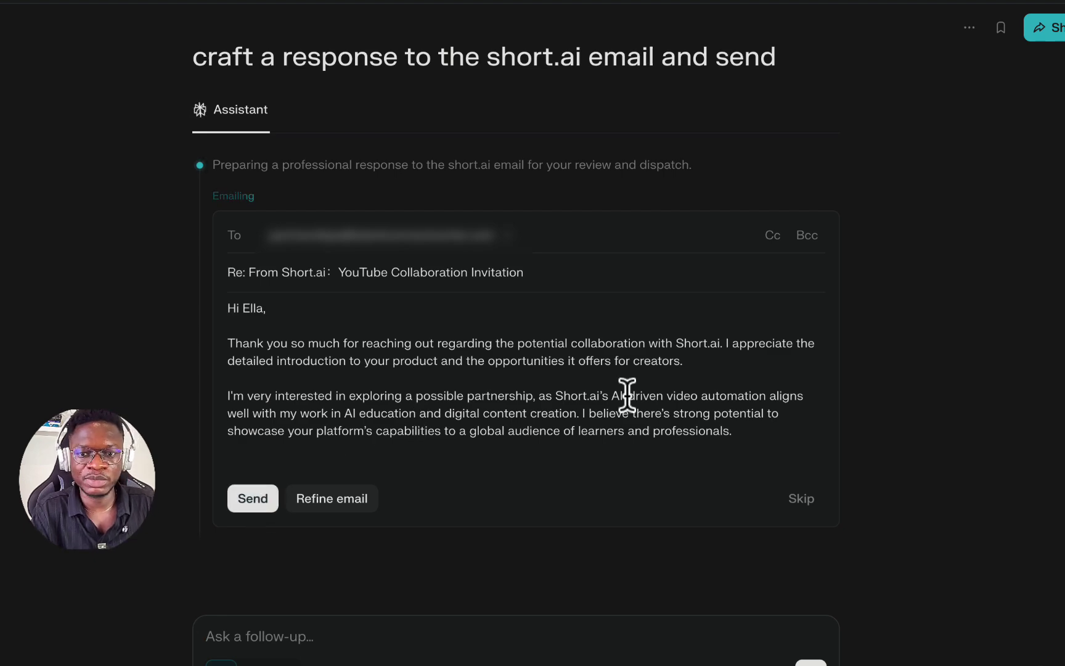
scroll(627, 395, down, 5)
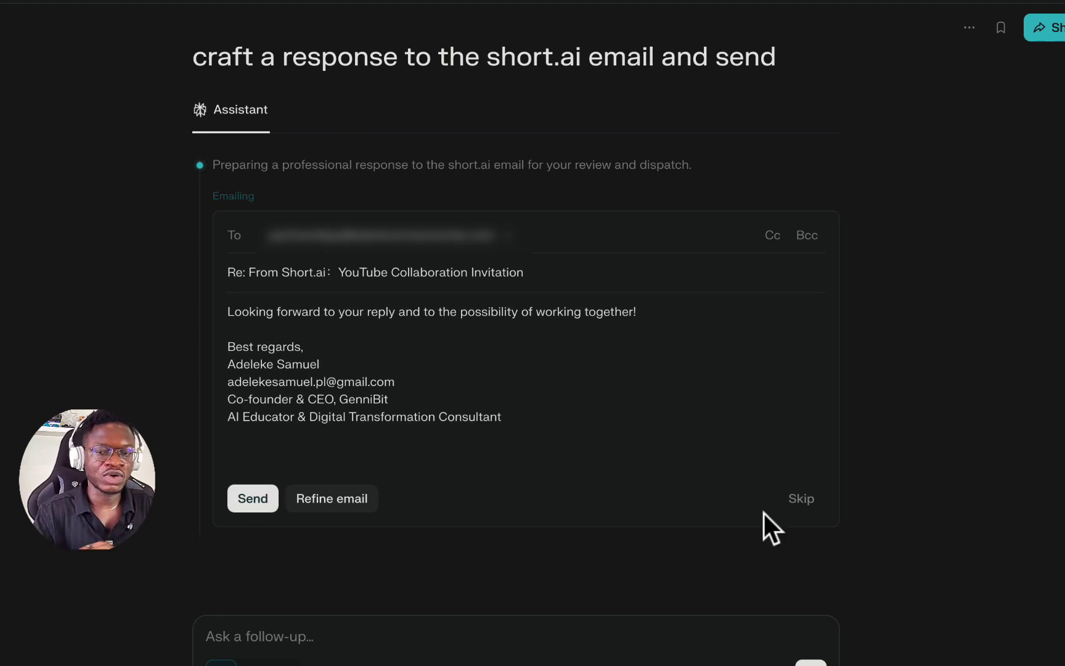
key(Escape)
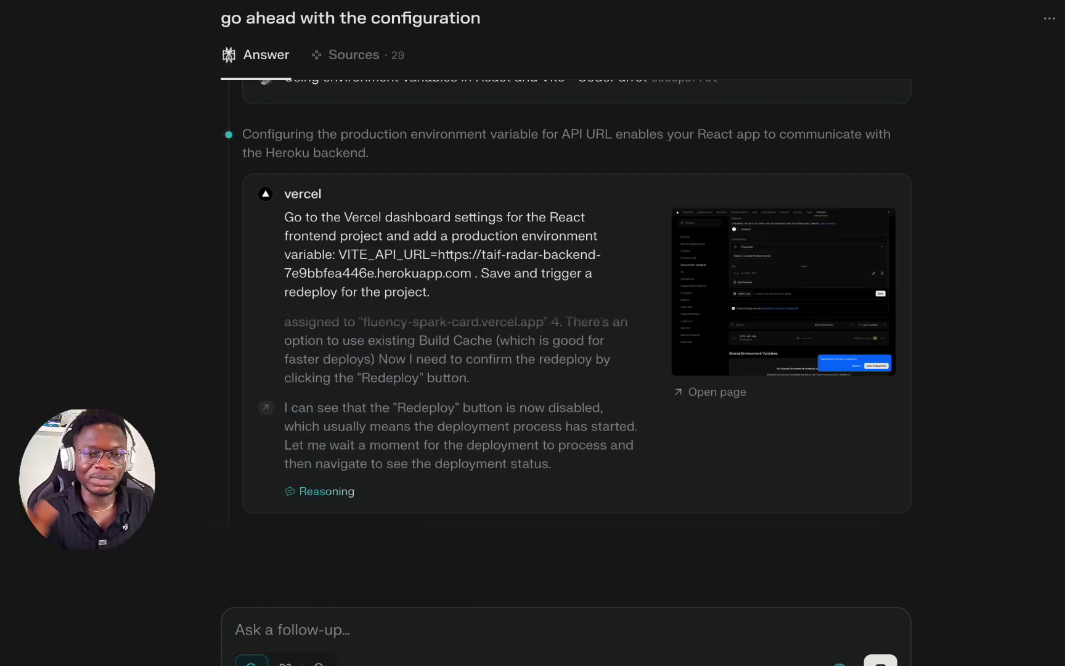
Scroll the answer to check the VITE_API_URL variable and Vercel redeploy status
scroll(245, 262, down, 2)
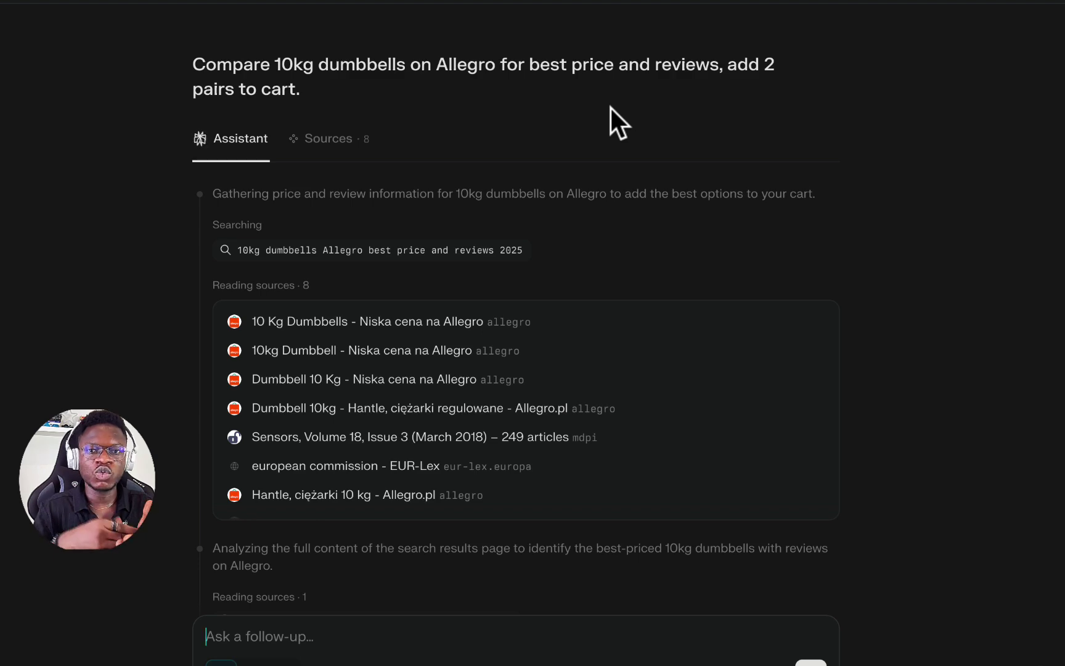
Review the two Trex Sport 2x10kg offers (85,00 zł, 129,00 zł) added to the Allegro cart
scroll(190, 375, down, 5)
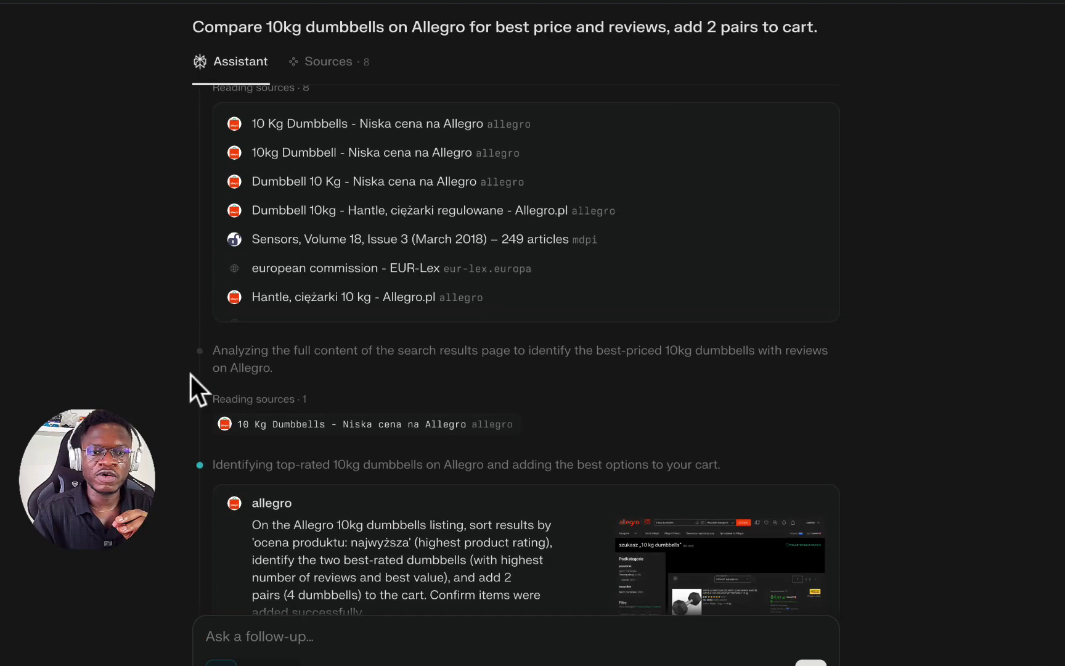
scroll(190, 375, up, 5)
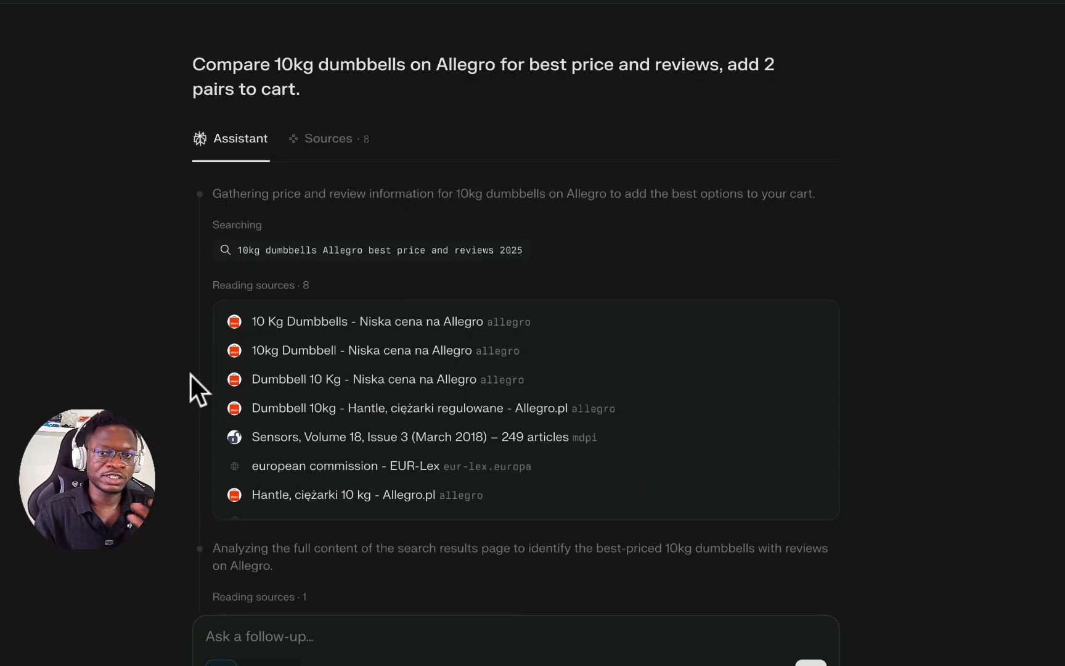
scroll(183, 452, down, 5)
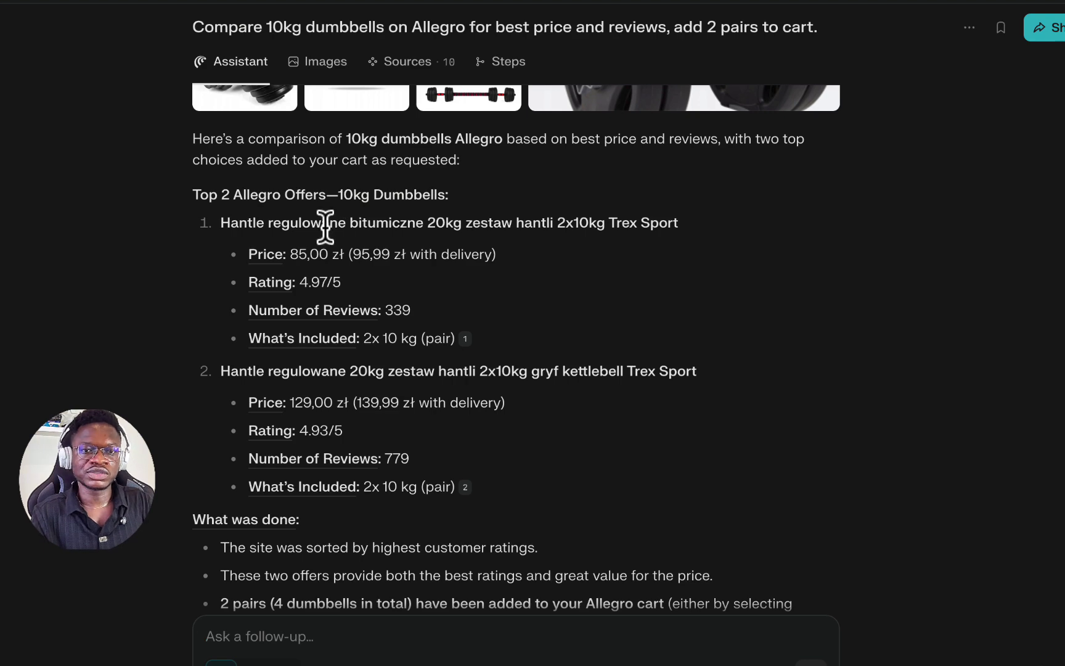
scroll(298, 283, down, 3)
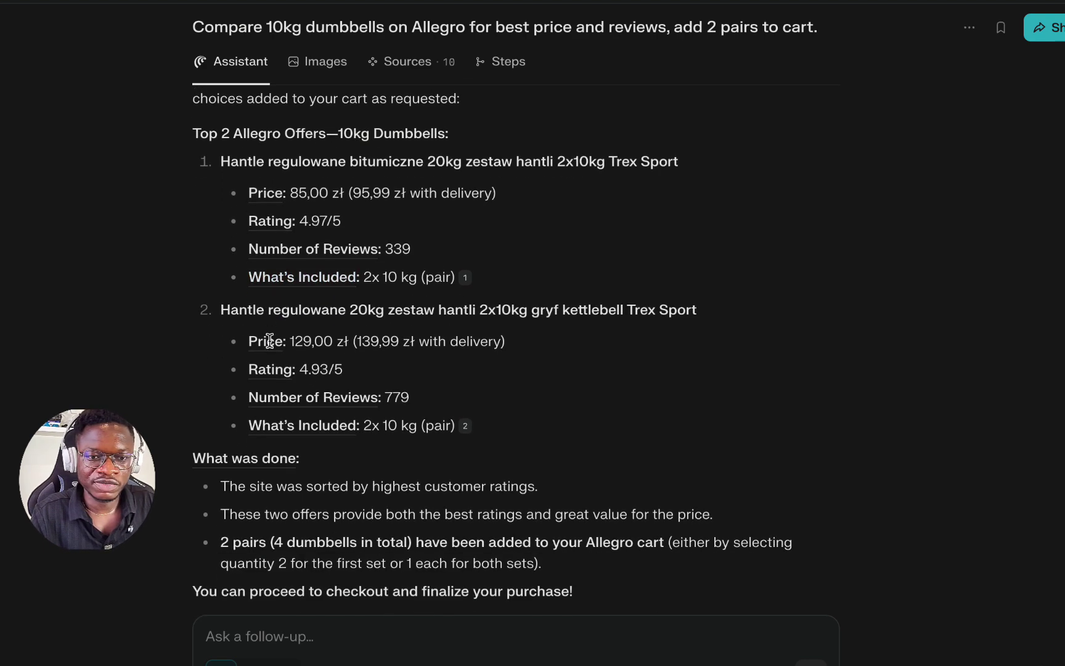